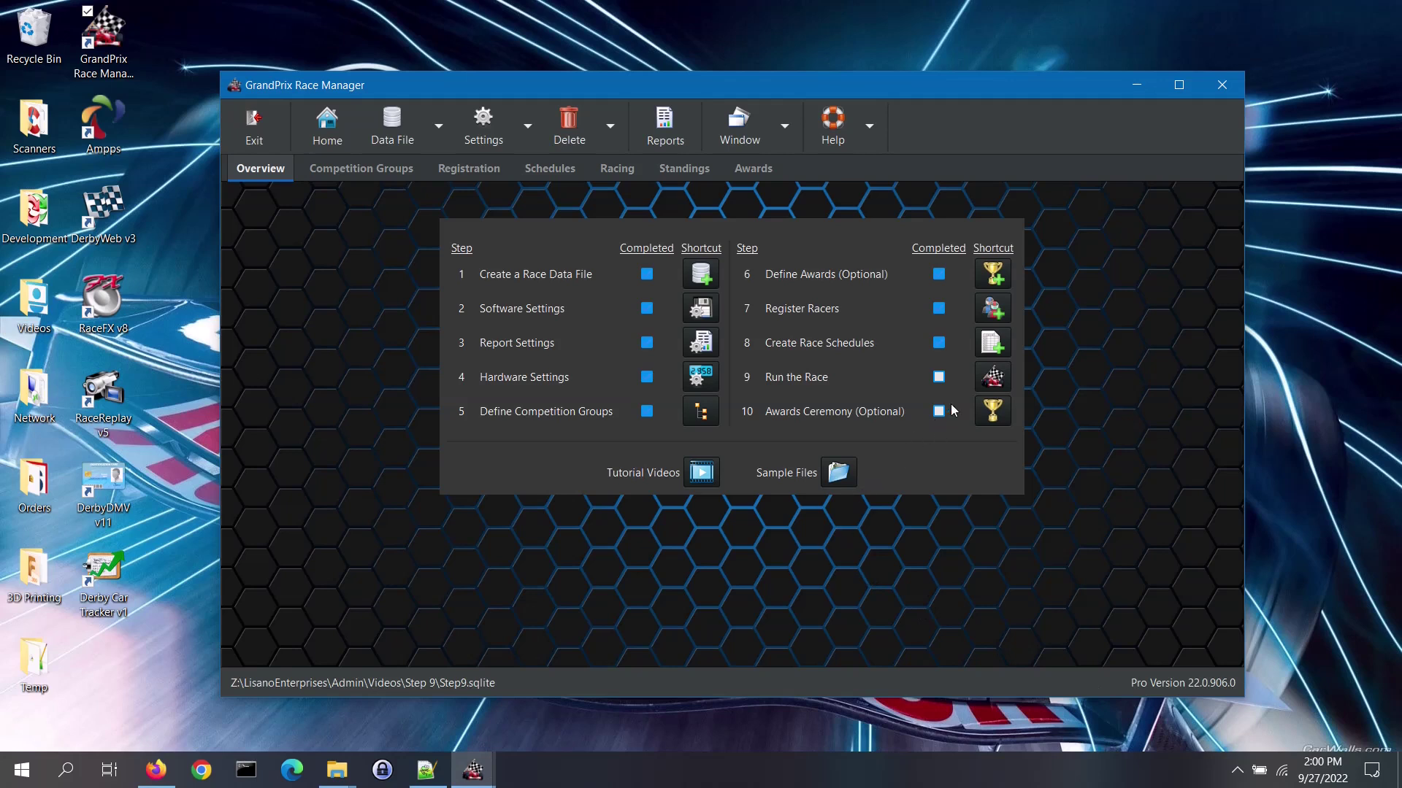
# Load the Test / Tie Break group, Round 1, with Racer1–Racer4 onto the racing board
pyautogui.click(1007, 380)
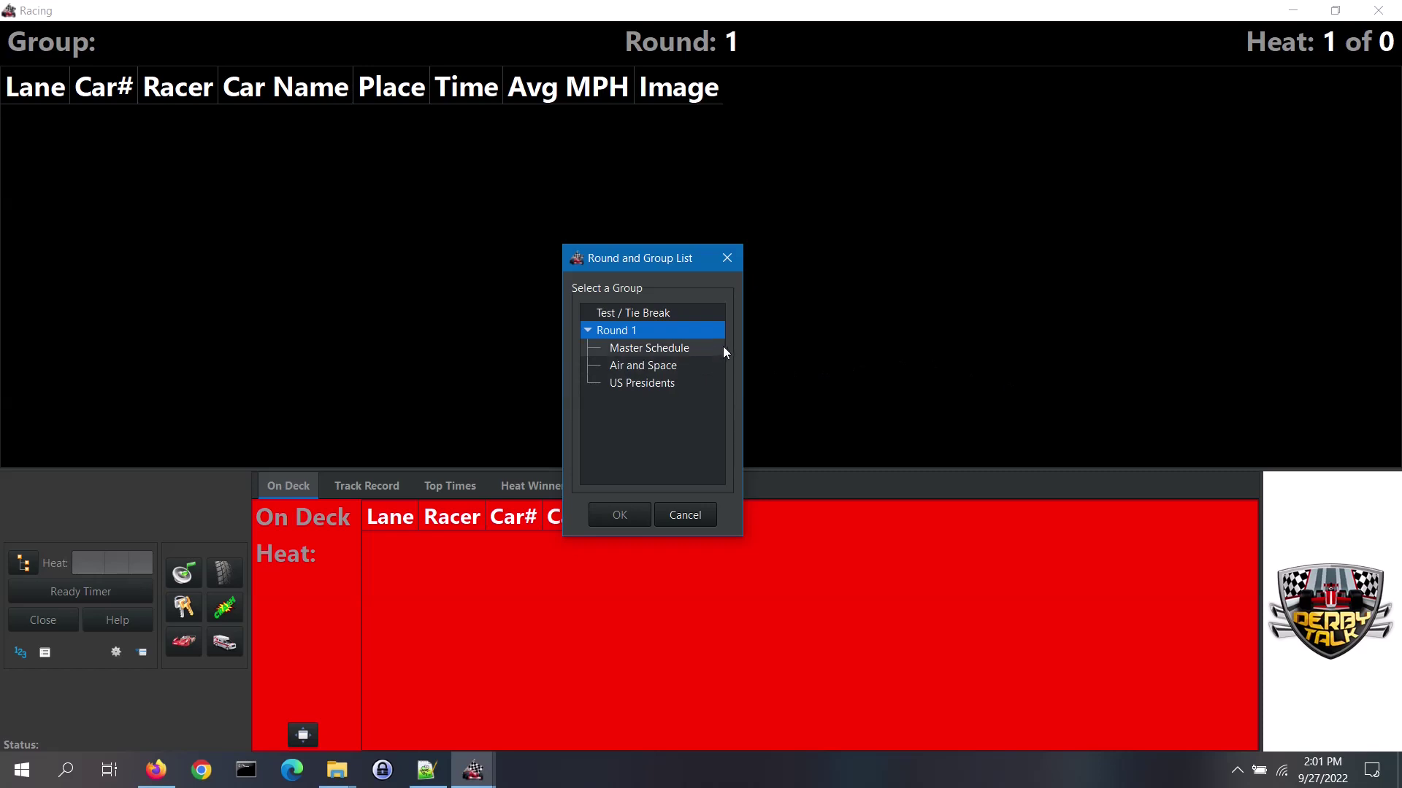
pyautogui.click(709, 314)
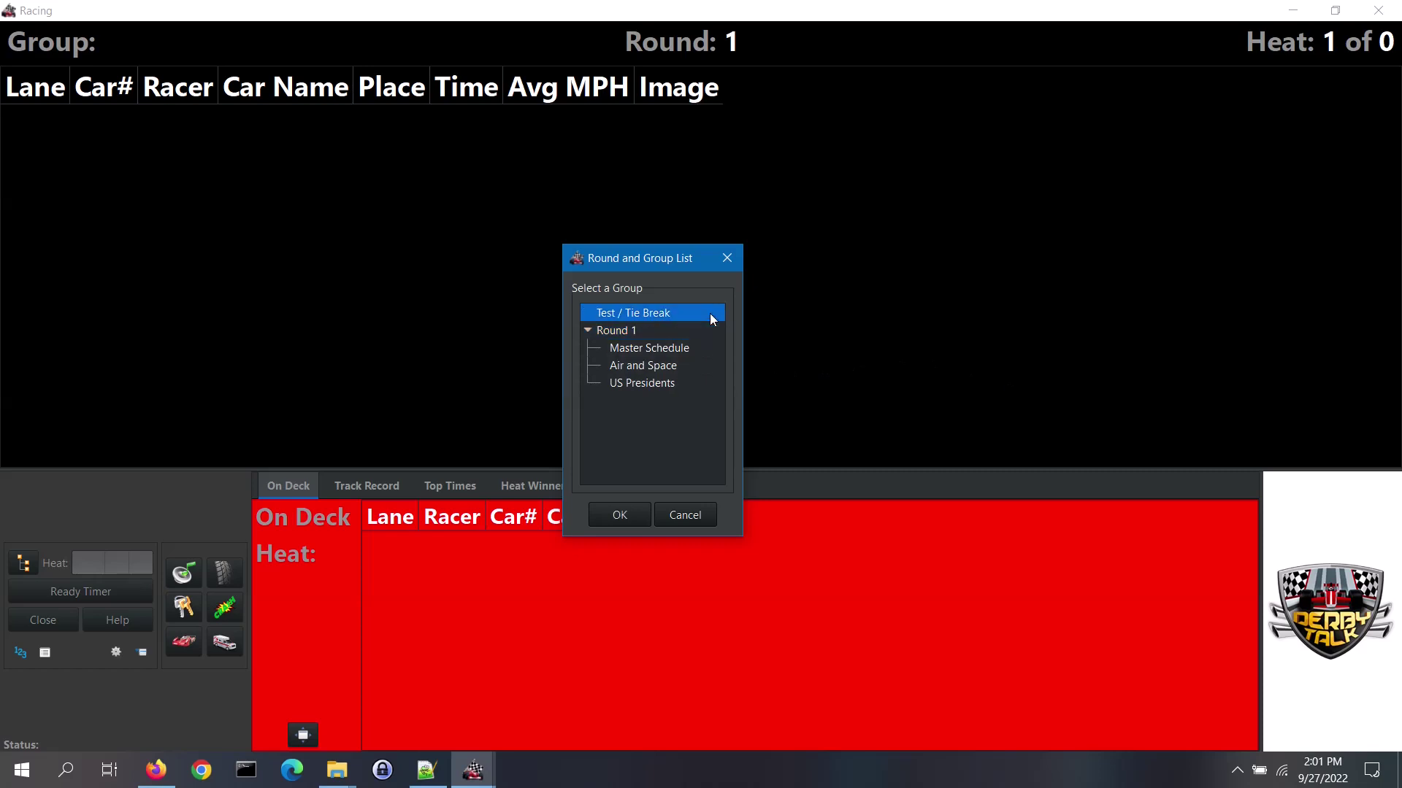
pyautogui.click(637, 517)
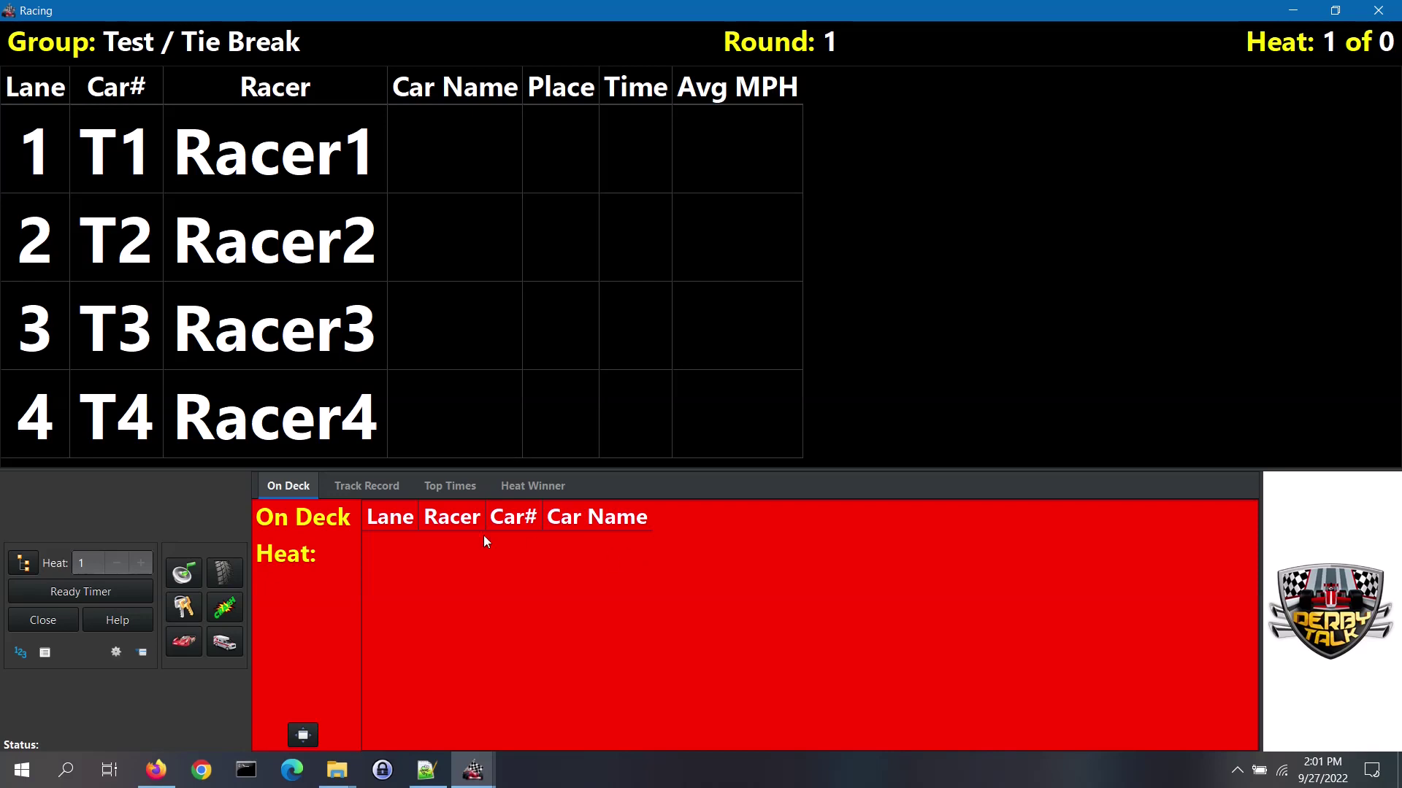
# Run the test heat with the timer warning suppressed; Racer4 finishes first at 3.0842
pyautogui.click(119, 591)
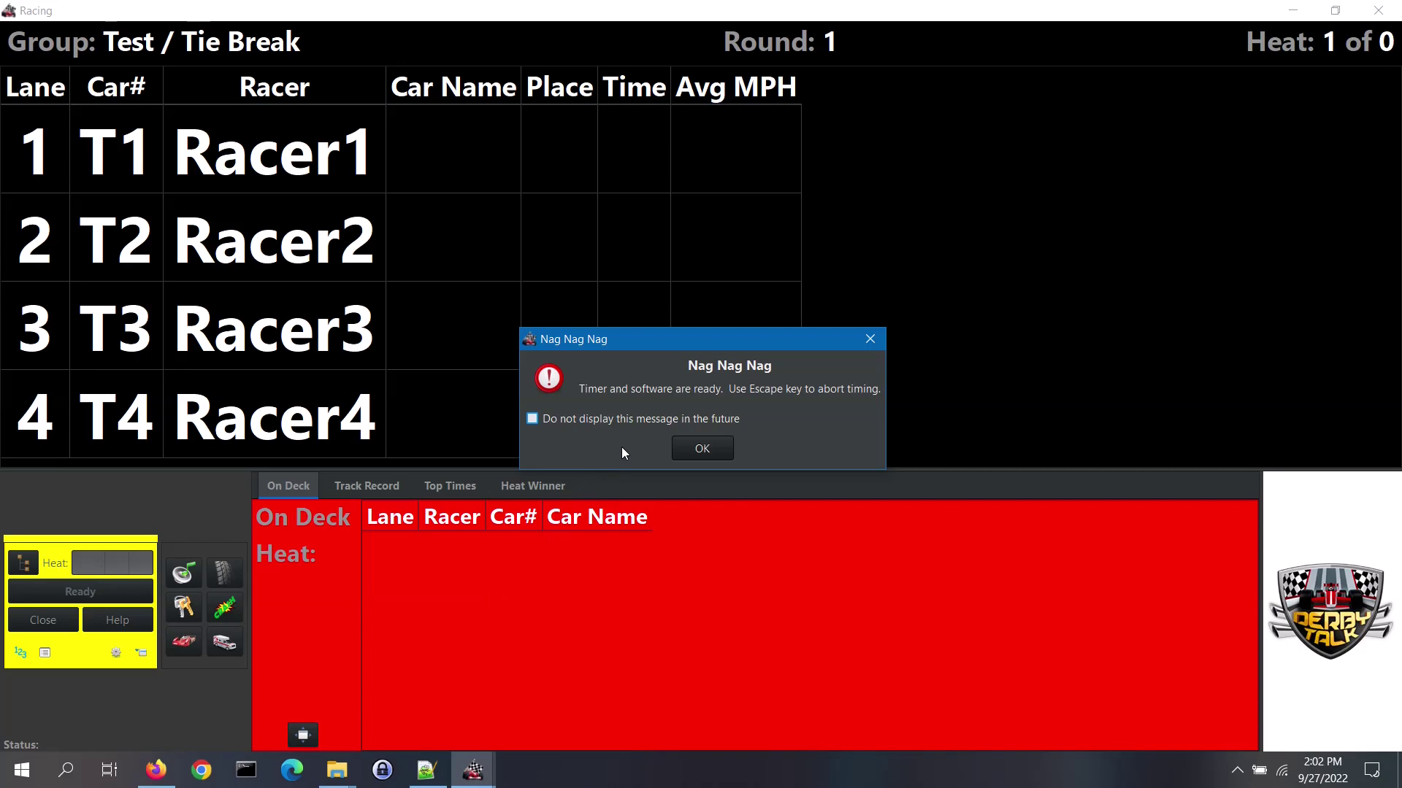
pyautogui.click(612, 418)
pyautogui.click(700, 451)
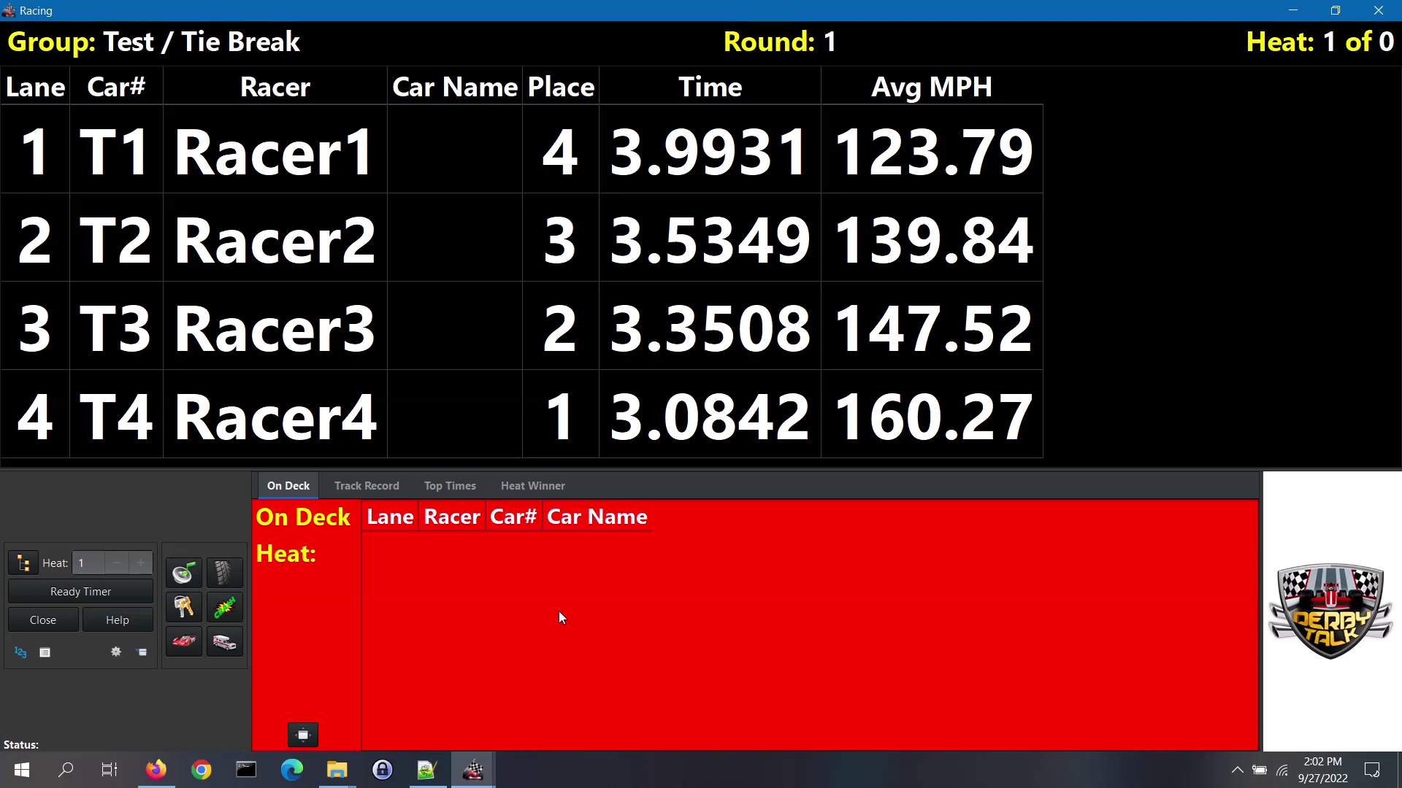
pyautogui.click(22, 563)
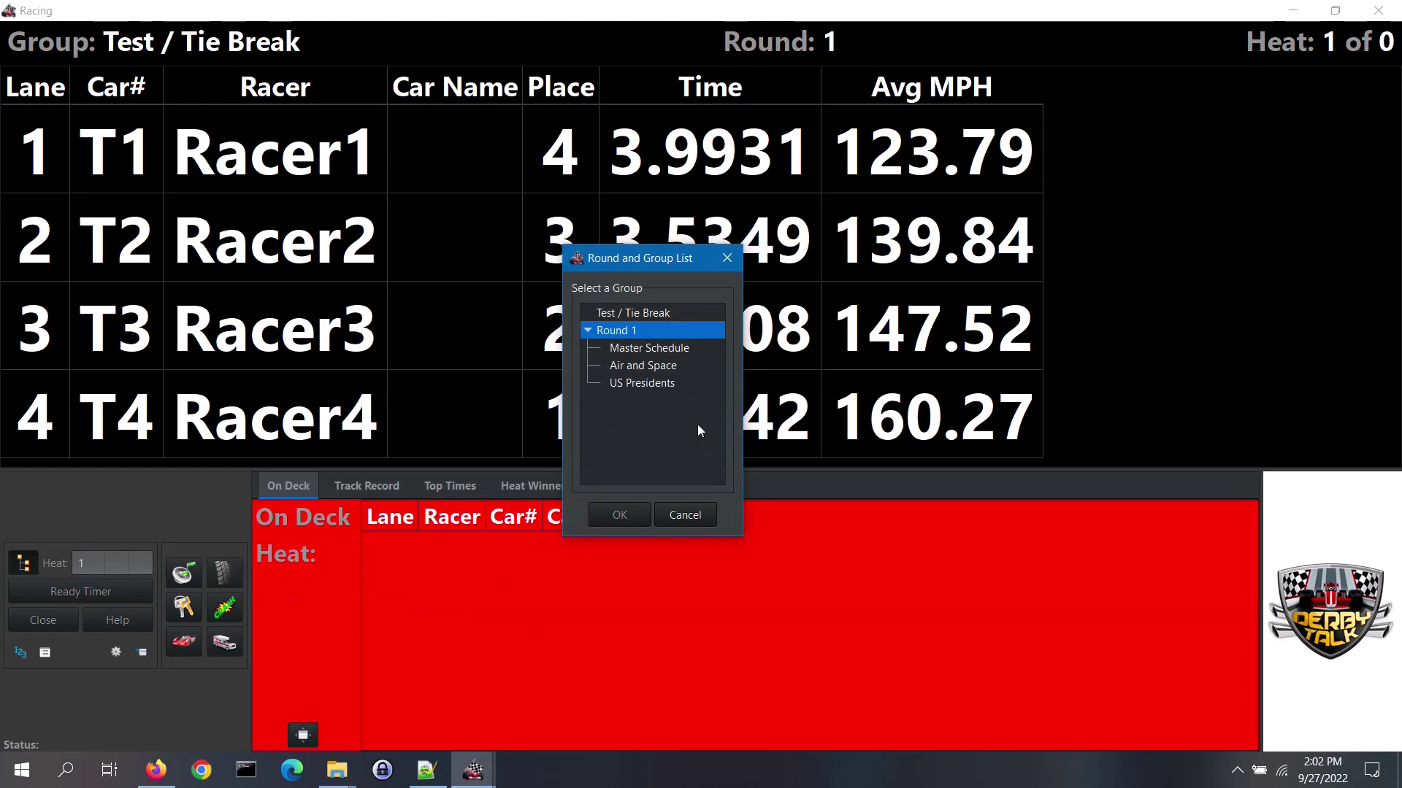
# Load Round 1's Master Schedule at US Presidents heat 5, and enlarge the lower panel
pyautogui.click(714, 357)
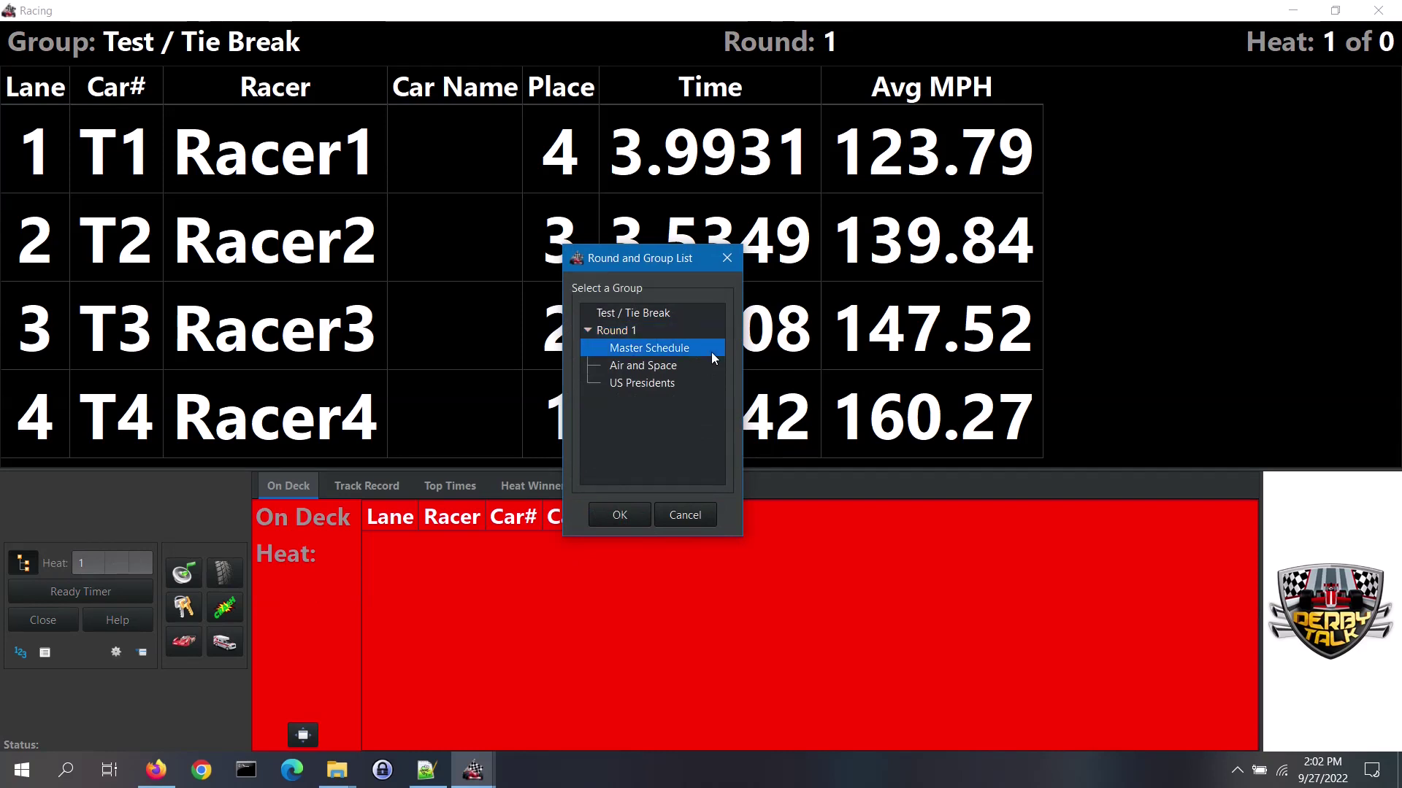
pyautogui.click(624, 515)
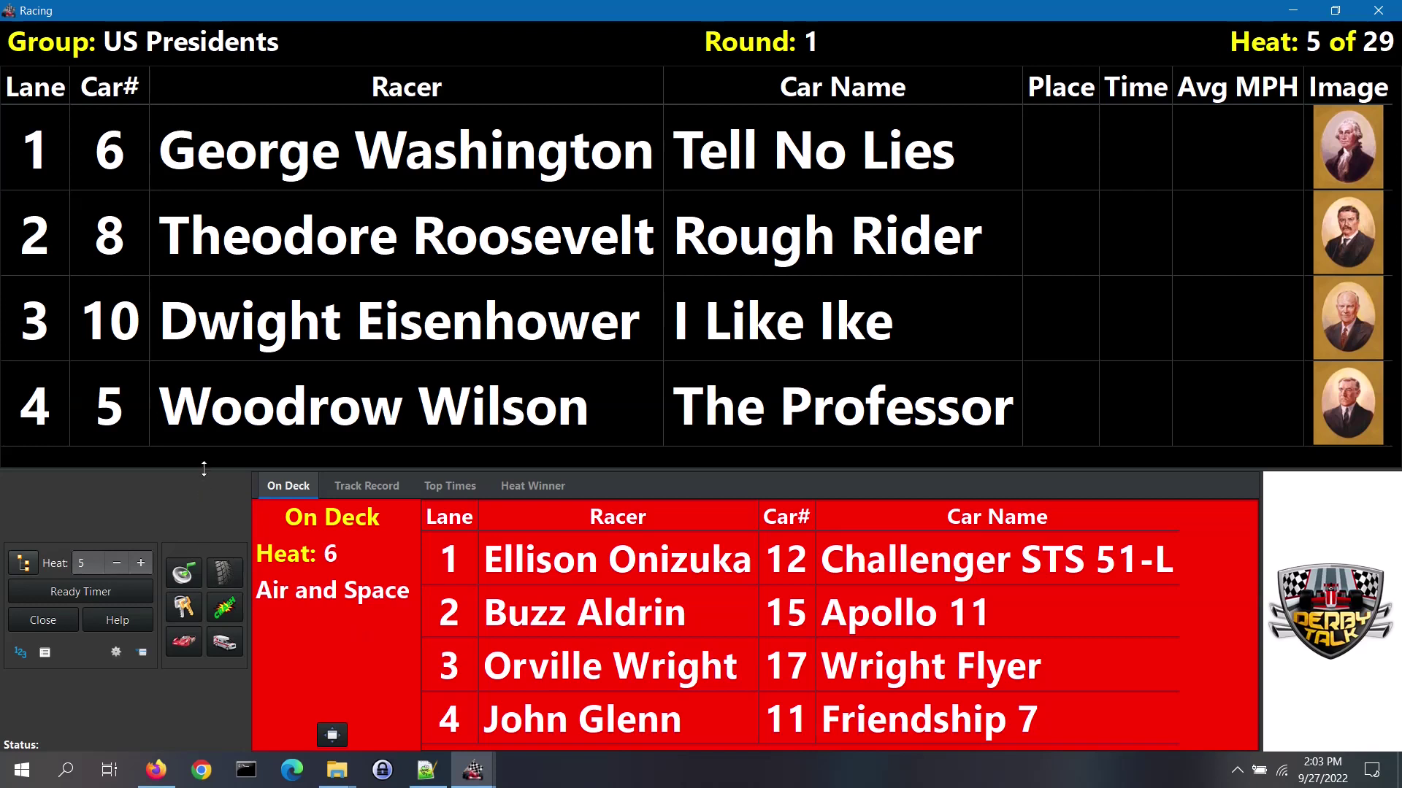
pyautogui.moveTo(211, 468)
pyautogui.mouseDown()
pyautogui.moveTo(217, 441)
pyautogui.moveTo(207, 492)
pyautogui.mouseUp()
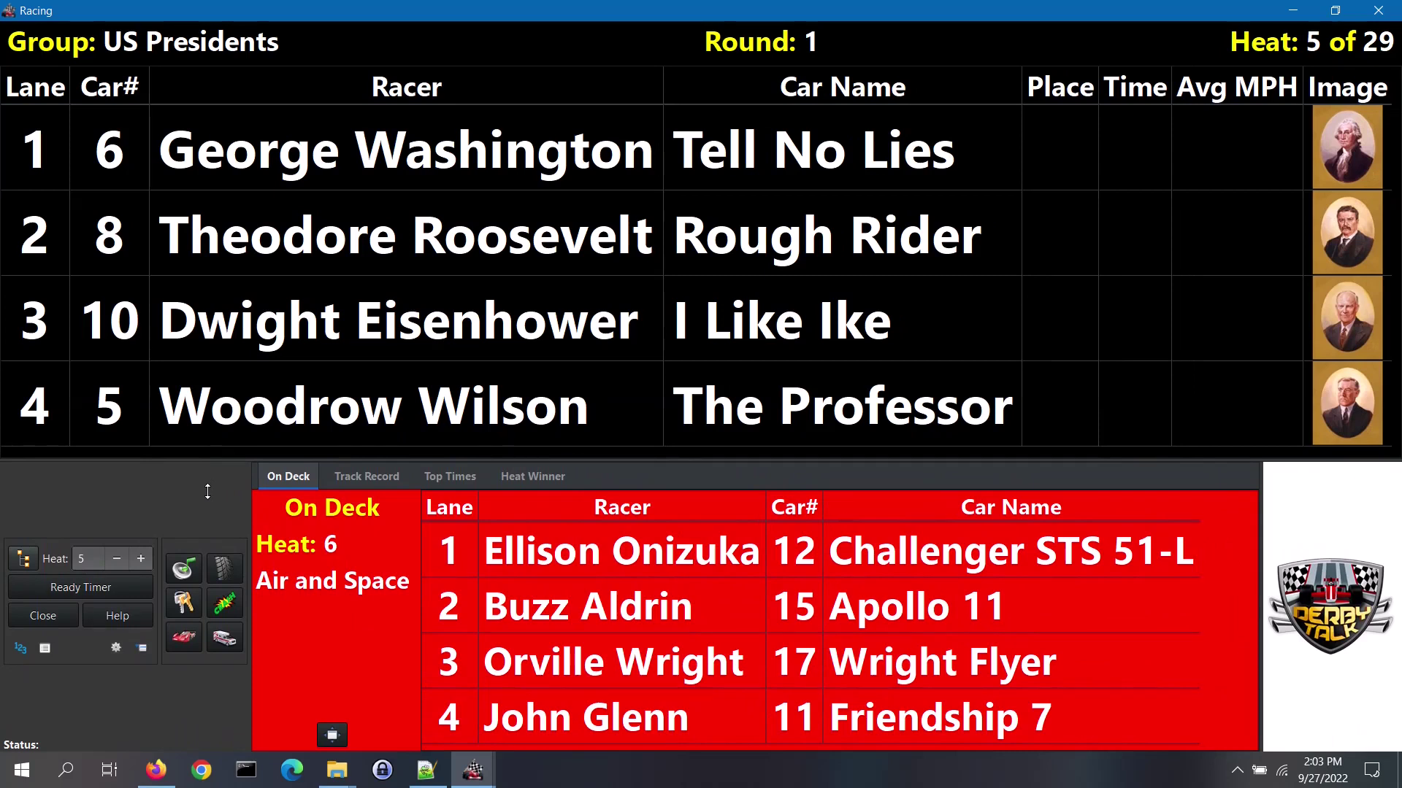
pyautogui.click(139, 560)
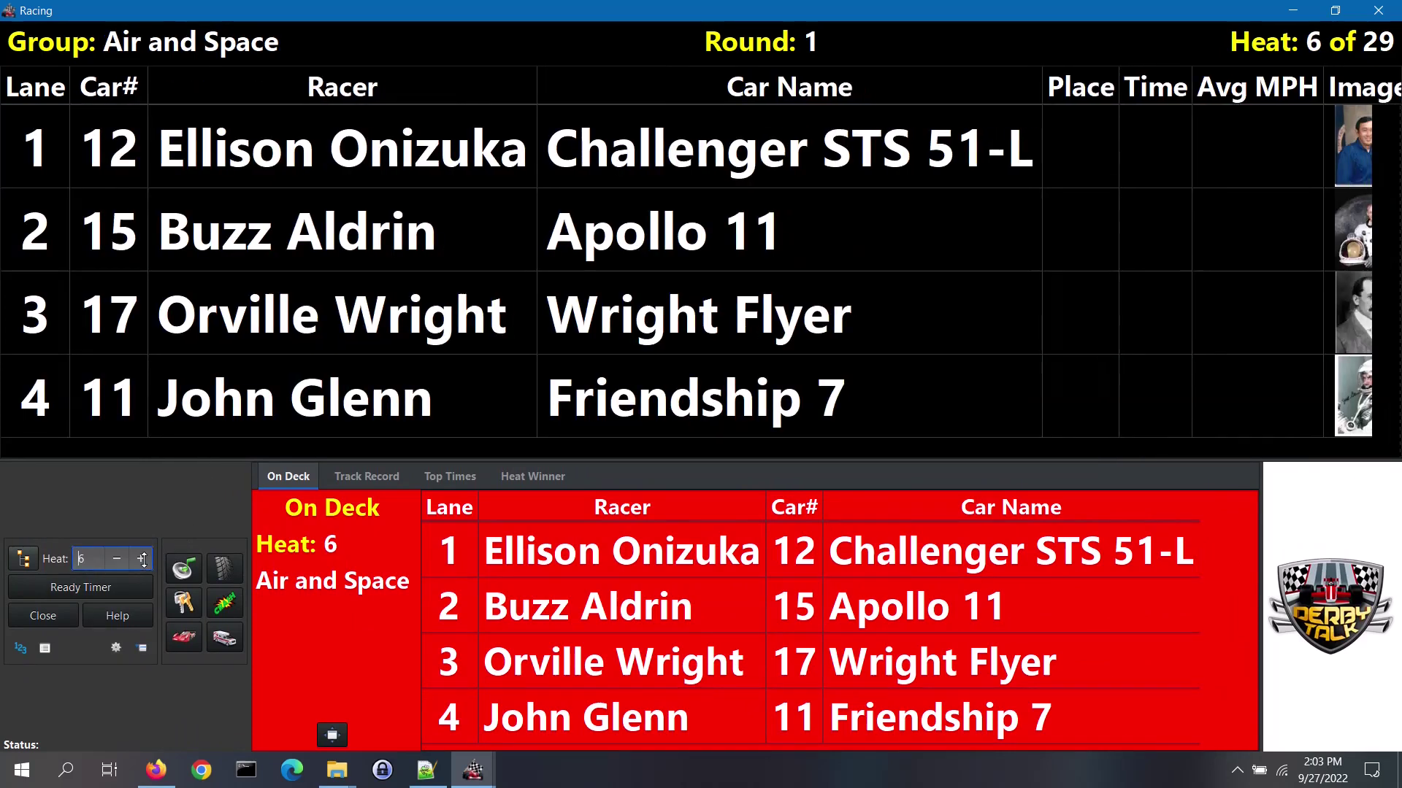
pyautogui.click(117, 559)
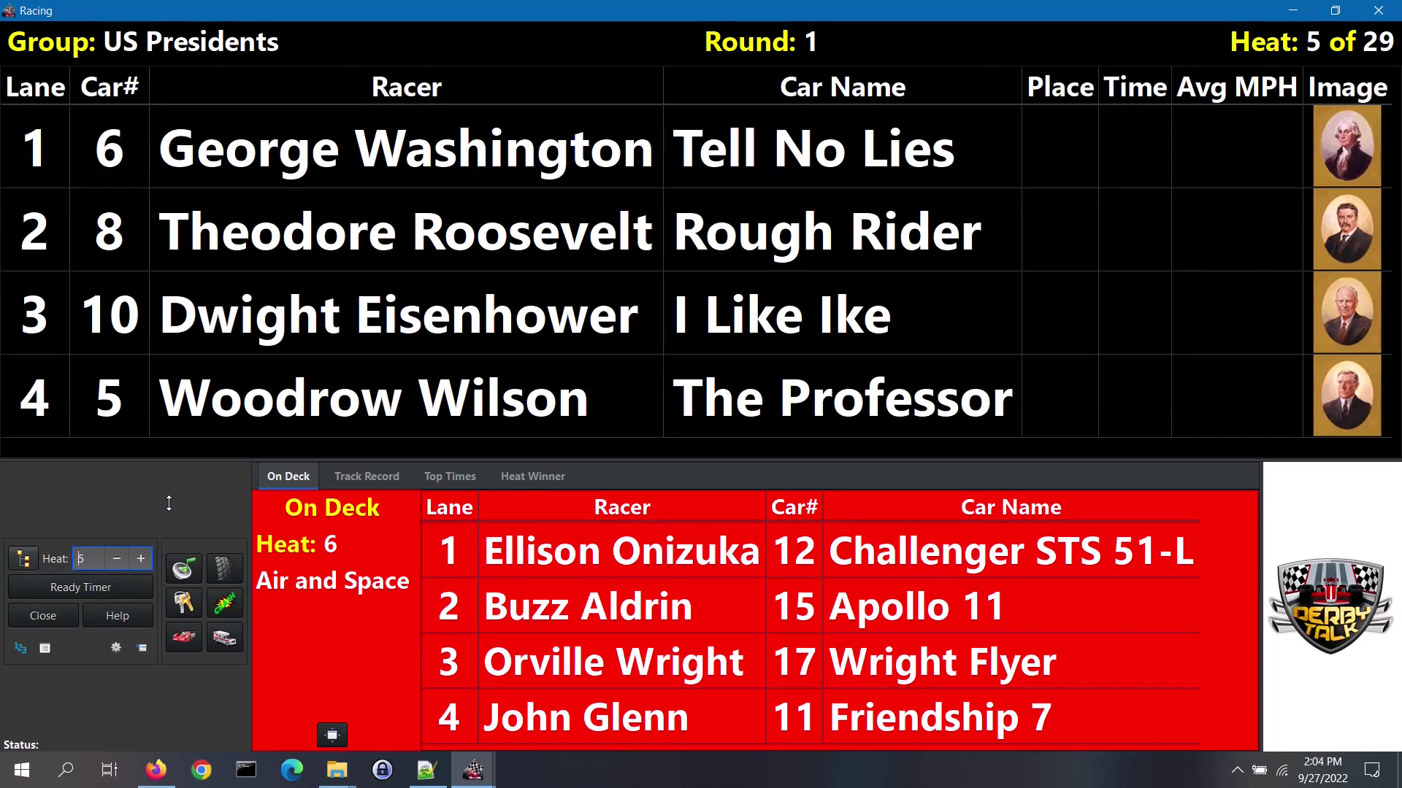
pyautogui.click(143, 646)
pyautogui.moveTo(197, 508)
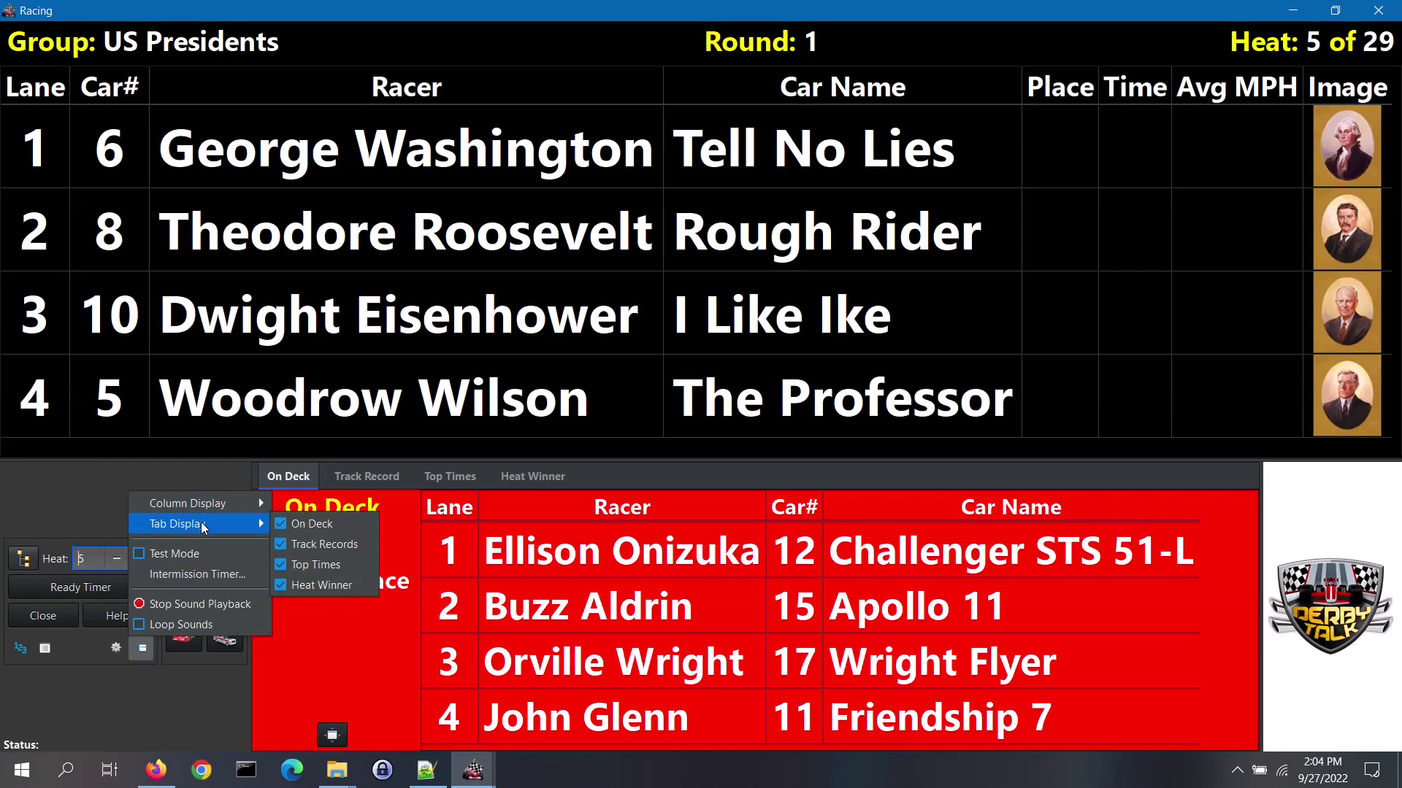
pyautogui.click(161, 678)
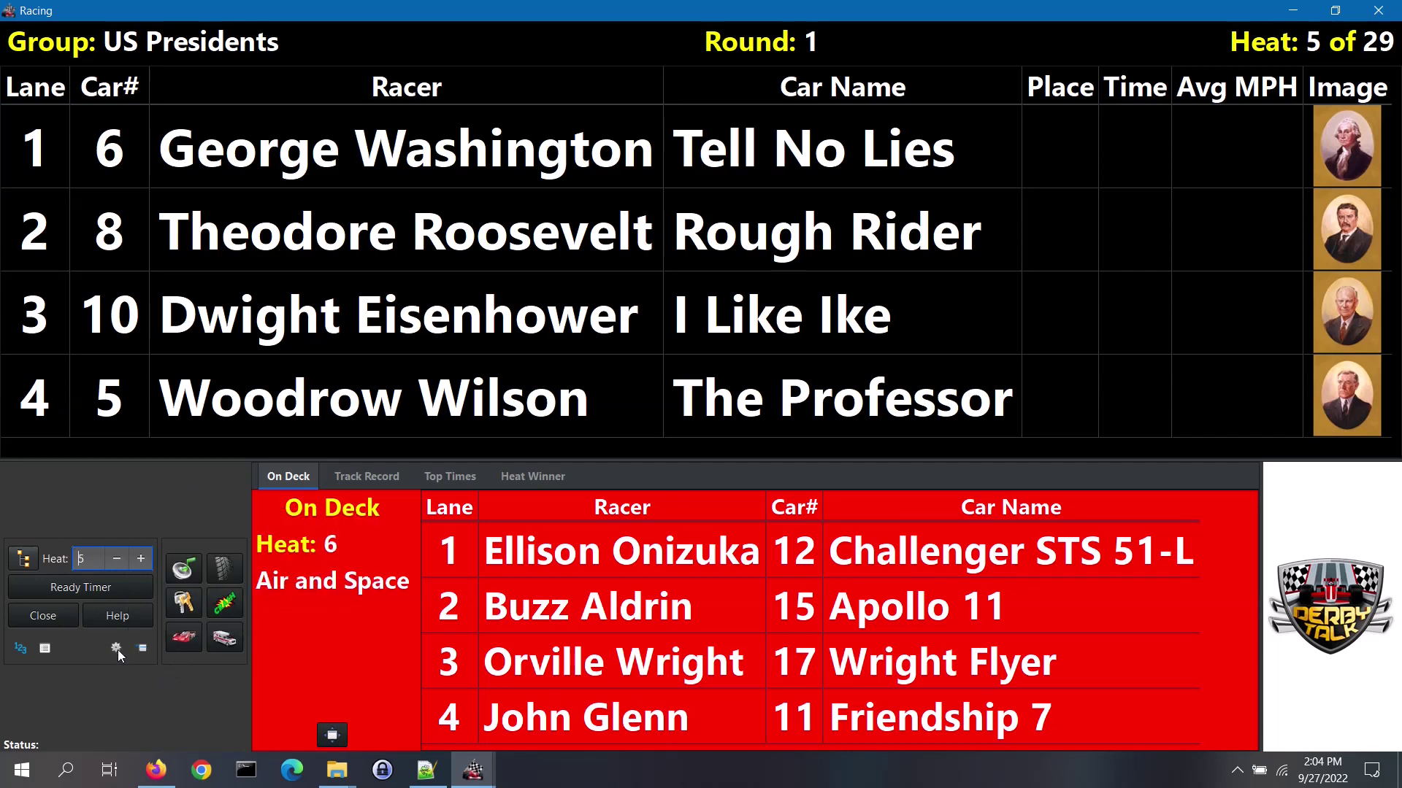
# Enable sound effects in Racing Settings, review the Colors and Font Scale settings, and close it
pyautogui.click(116, 648)
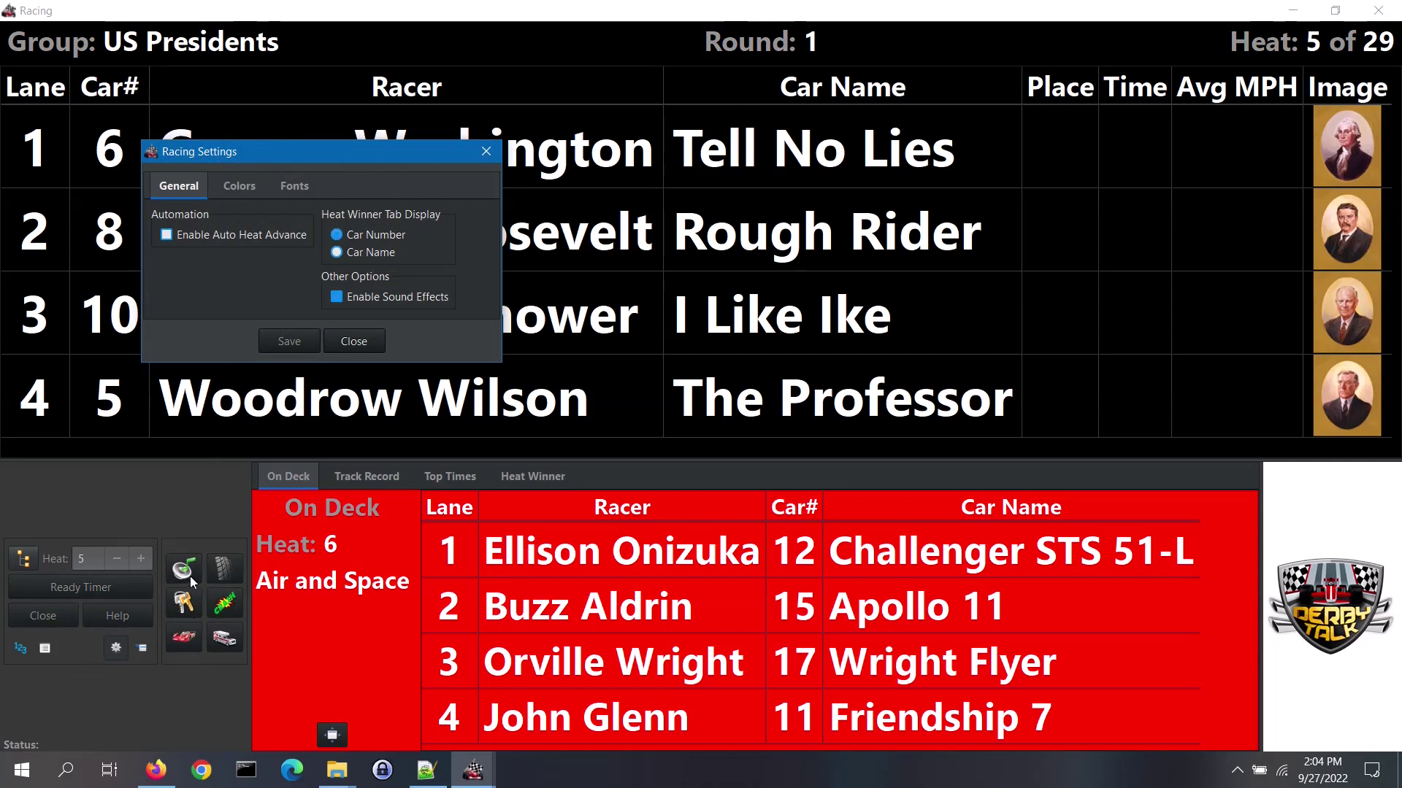
pyautogui.click(399, 300)
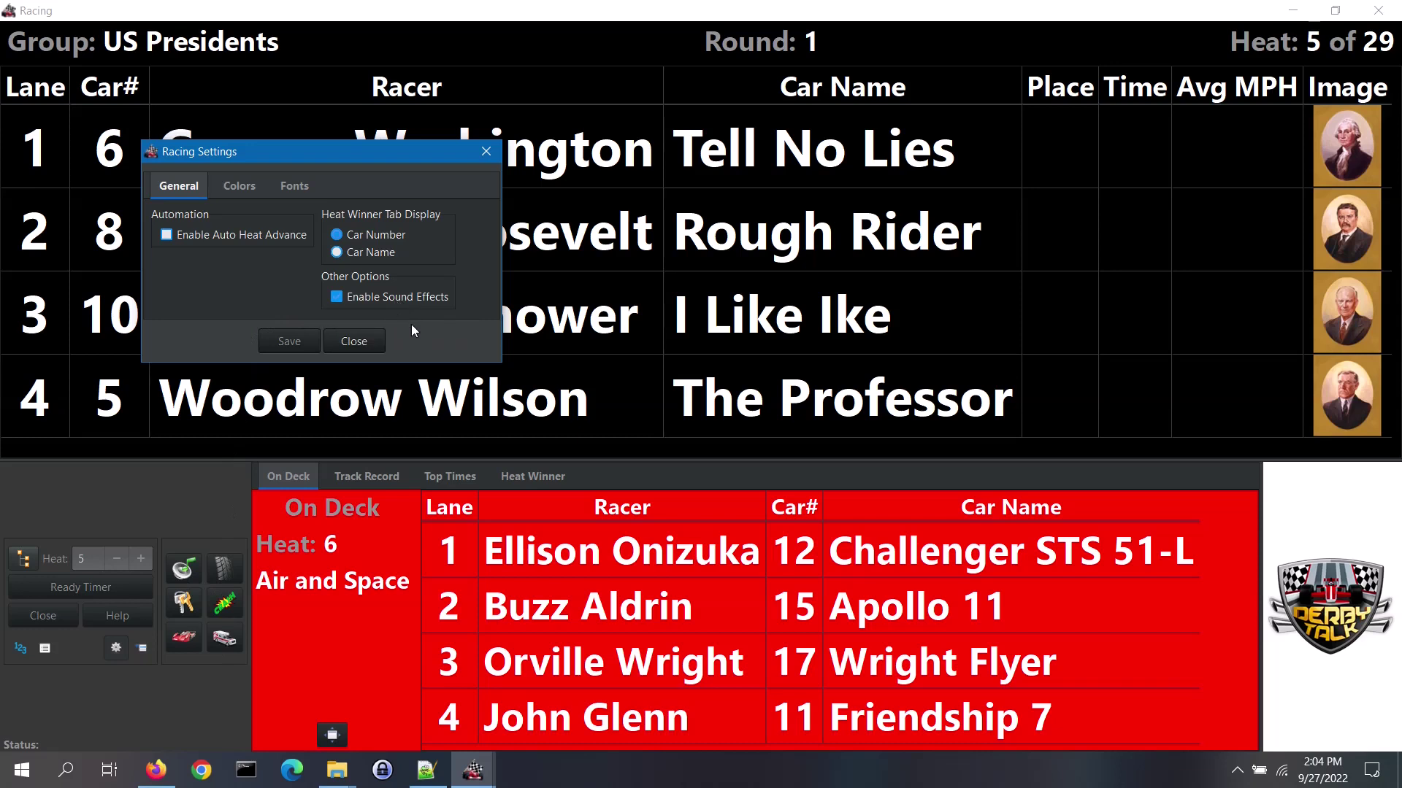
pyautogui.click(254, 191)
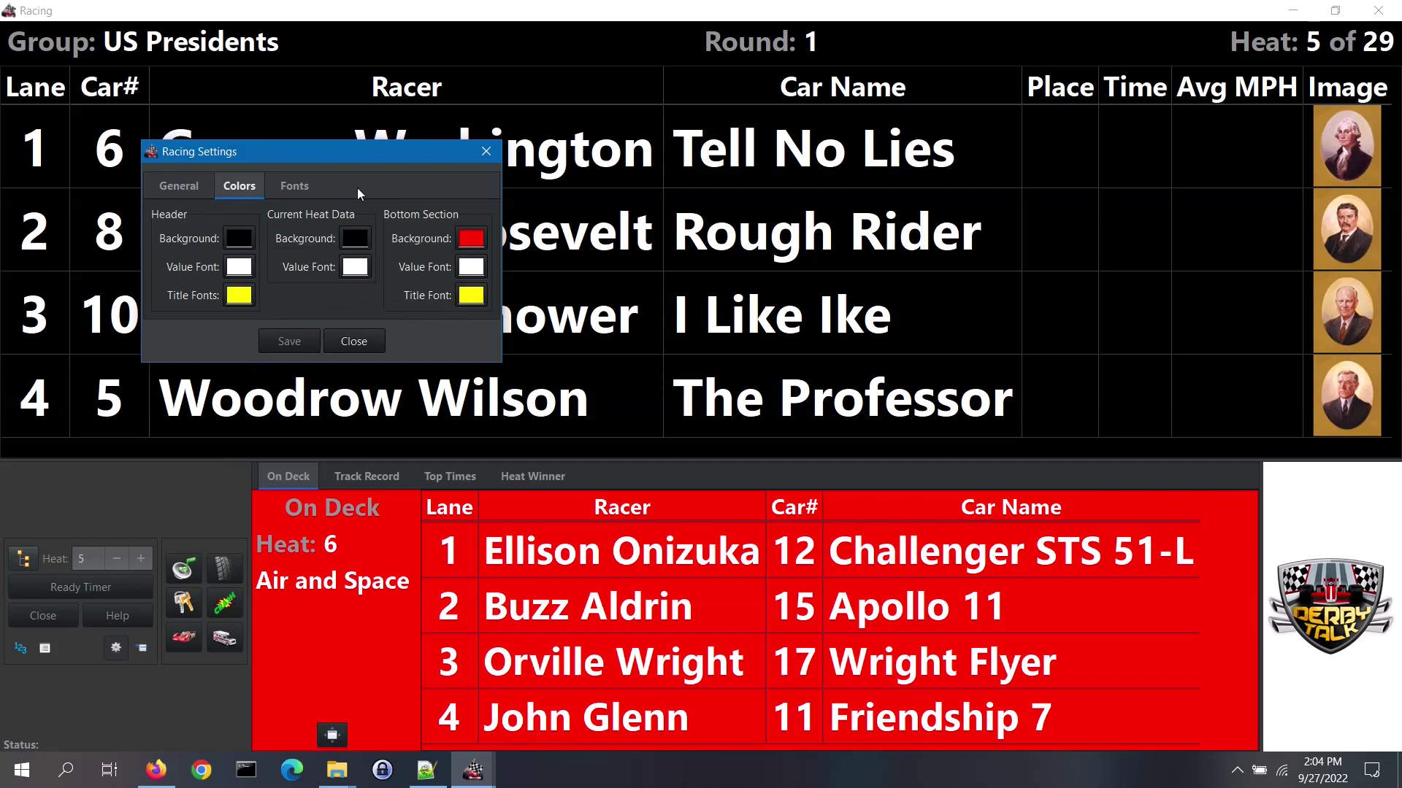
pyautogui.click(304, 185)
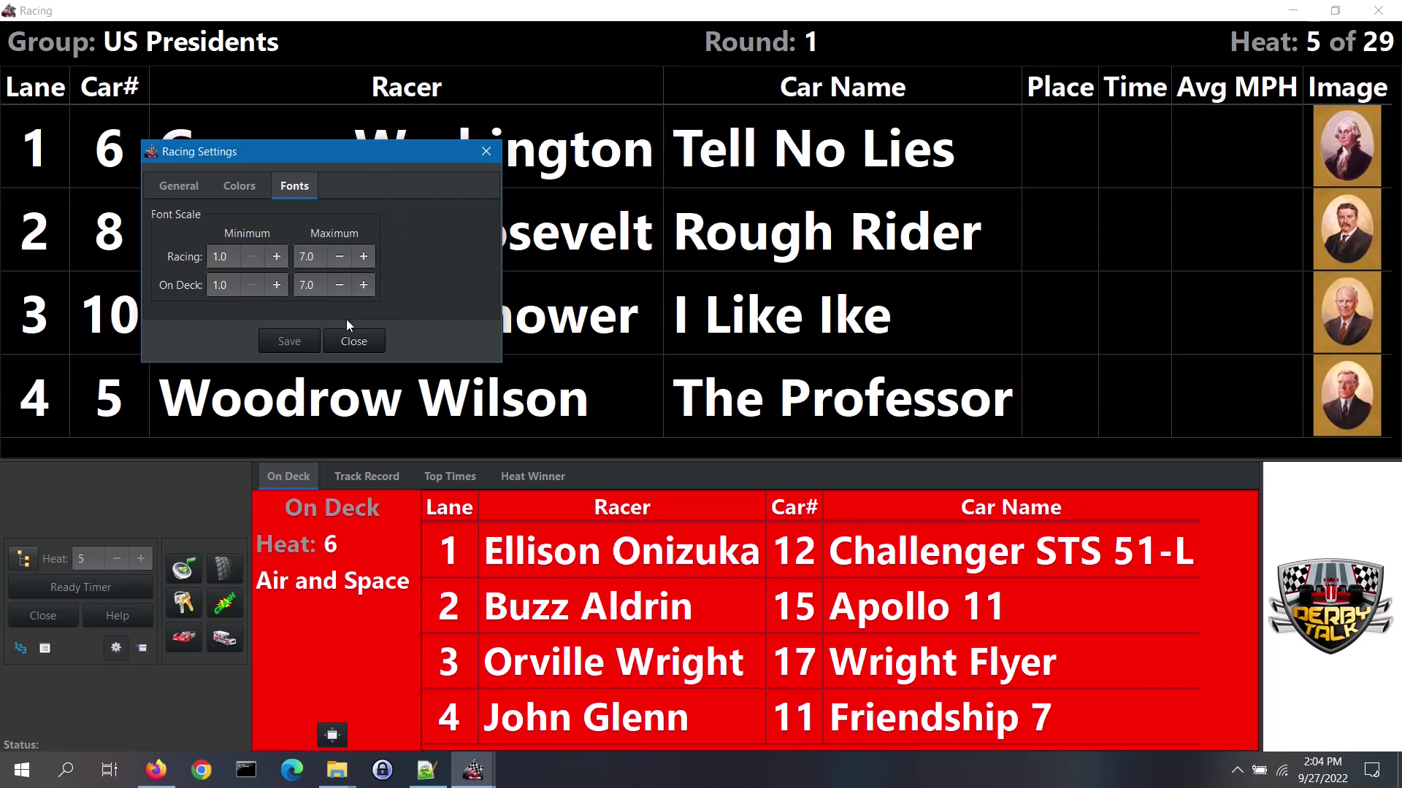
pyautogui.click(334, 336)
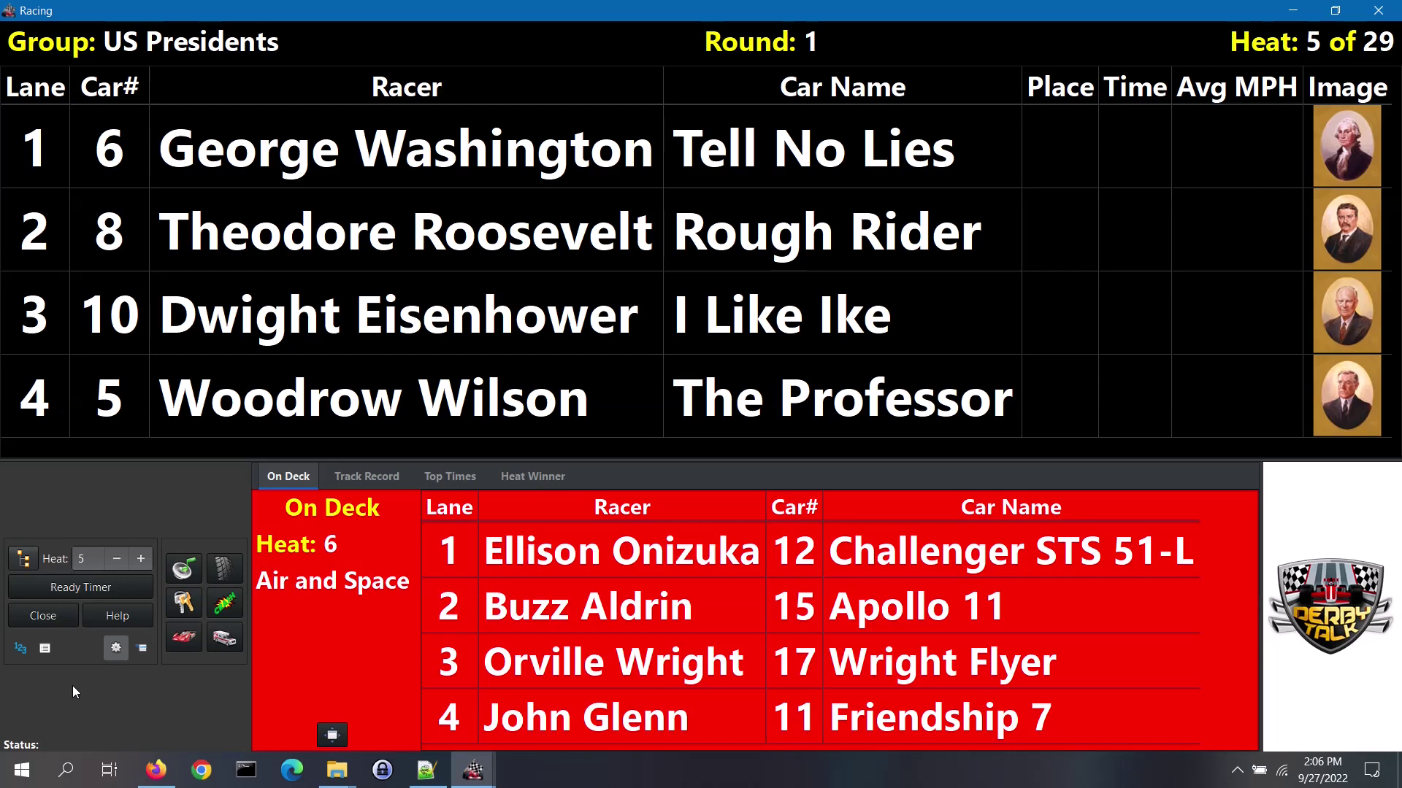
# Switch on Test Mode from the small menu and acknowledge the Information notice
pyautogui.click(142, 649)
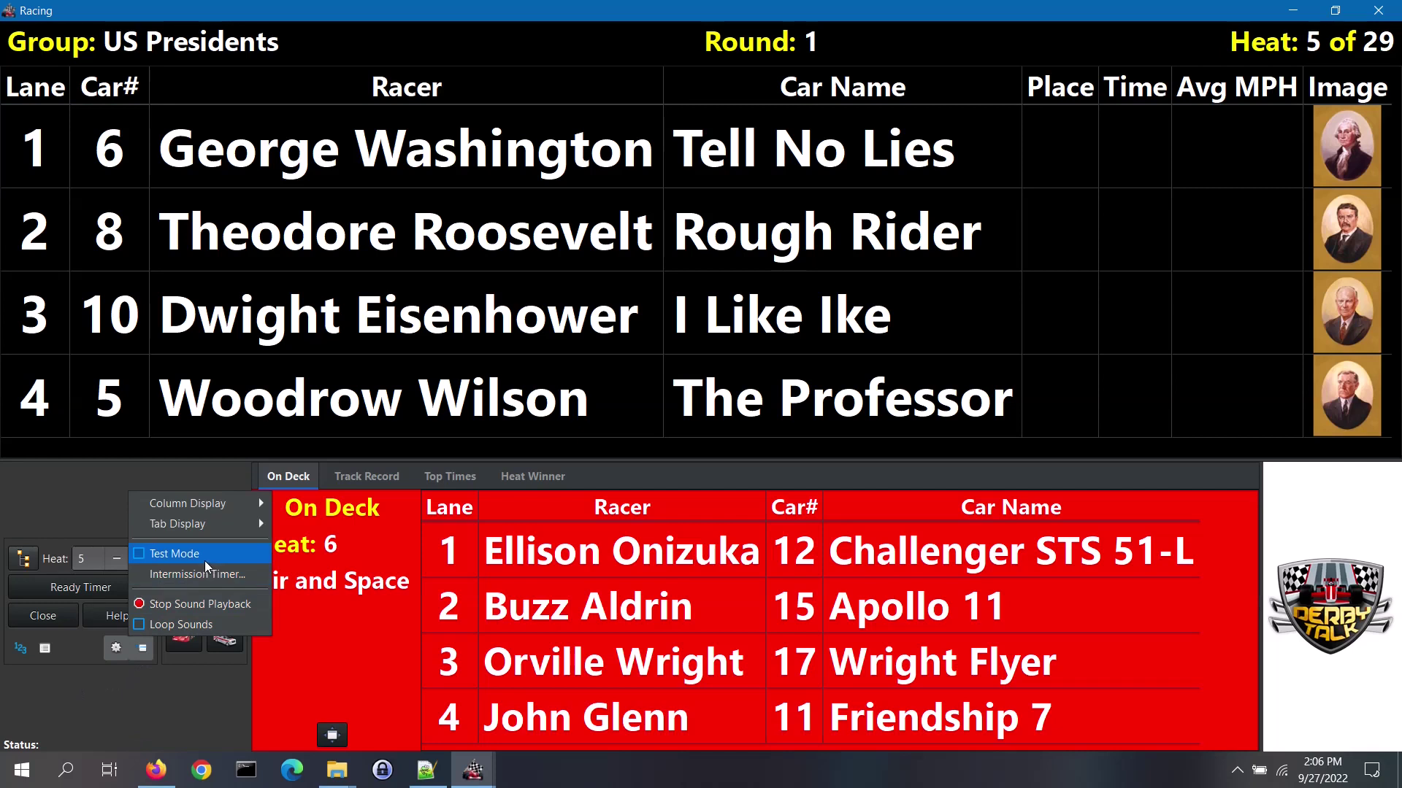
pyautogui.click(177, 555)
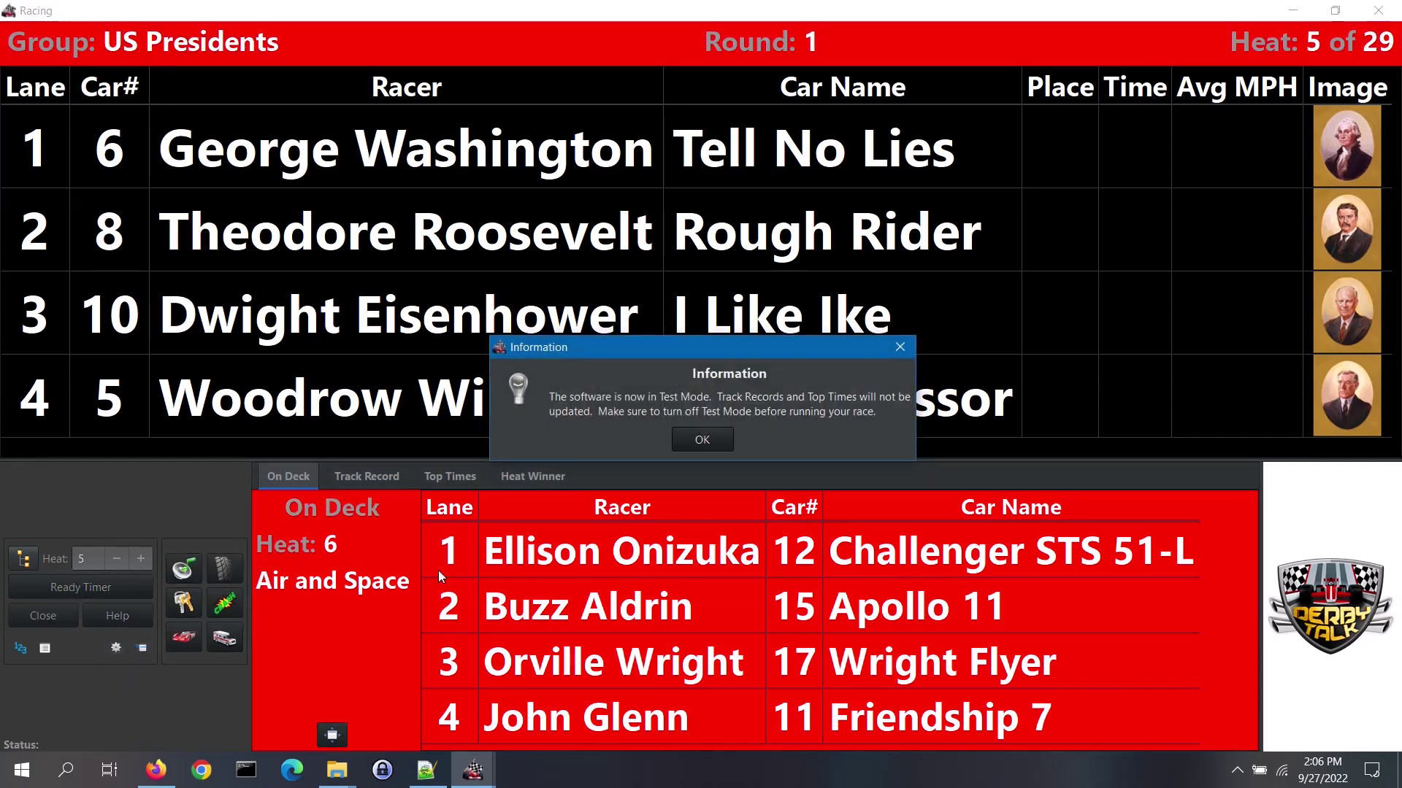
pyautogui.click(704, 441)
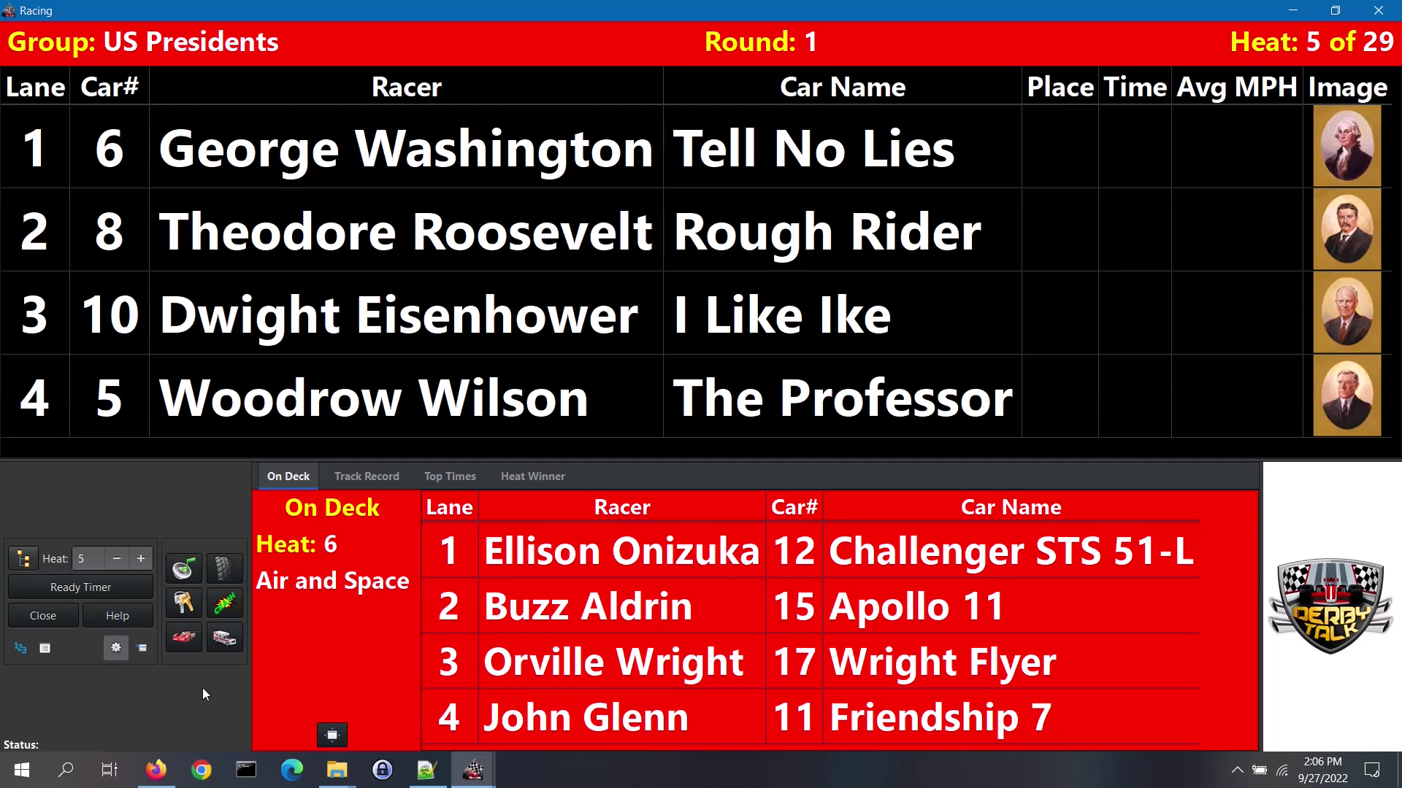
# Enter and save heat 5 lane times 3.1111, 3.2222, 3.3333 and 3.4444, then move to heat 6
pyautogui.click(20, 648)
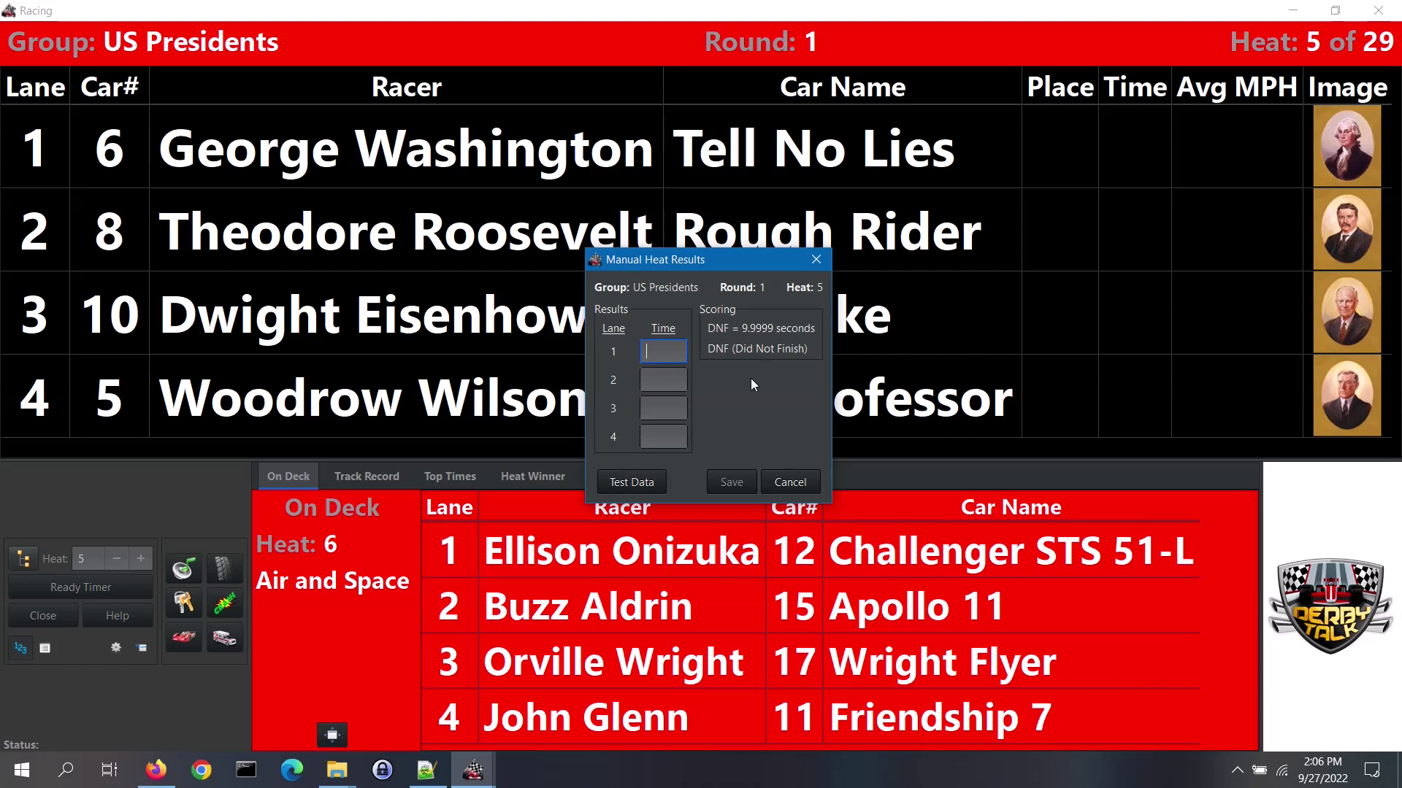
pyautogui.write('3.1111')
pyautogui.press('Tab')
pyautogui.write('3.2222')
pyautogui.press('Tab')
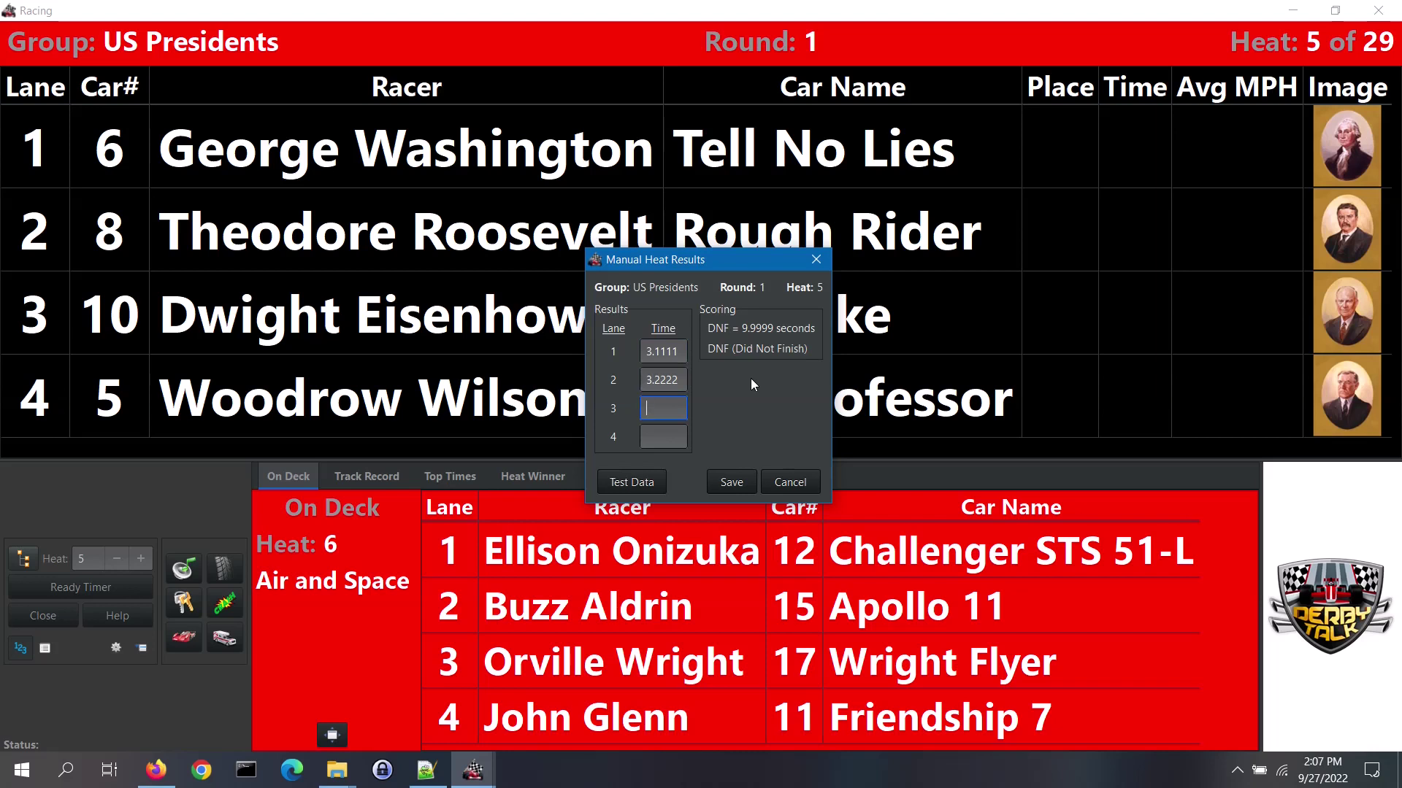
pyautogui.write('3.3333')
pyautogui.press('Tab')
pyautogui.write('3.4444')
pyautogui.press('Tab')
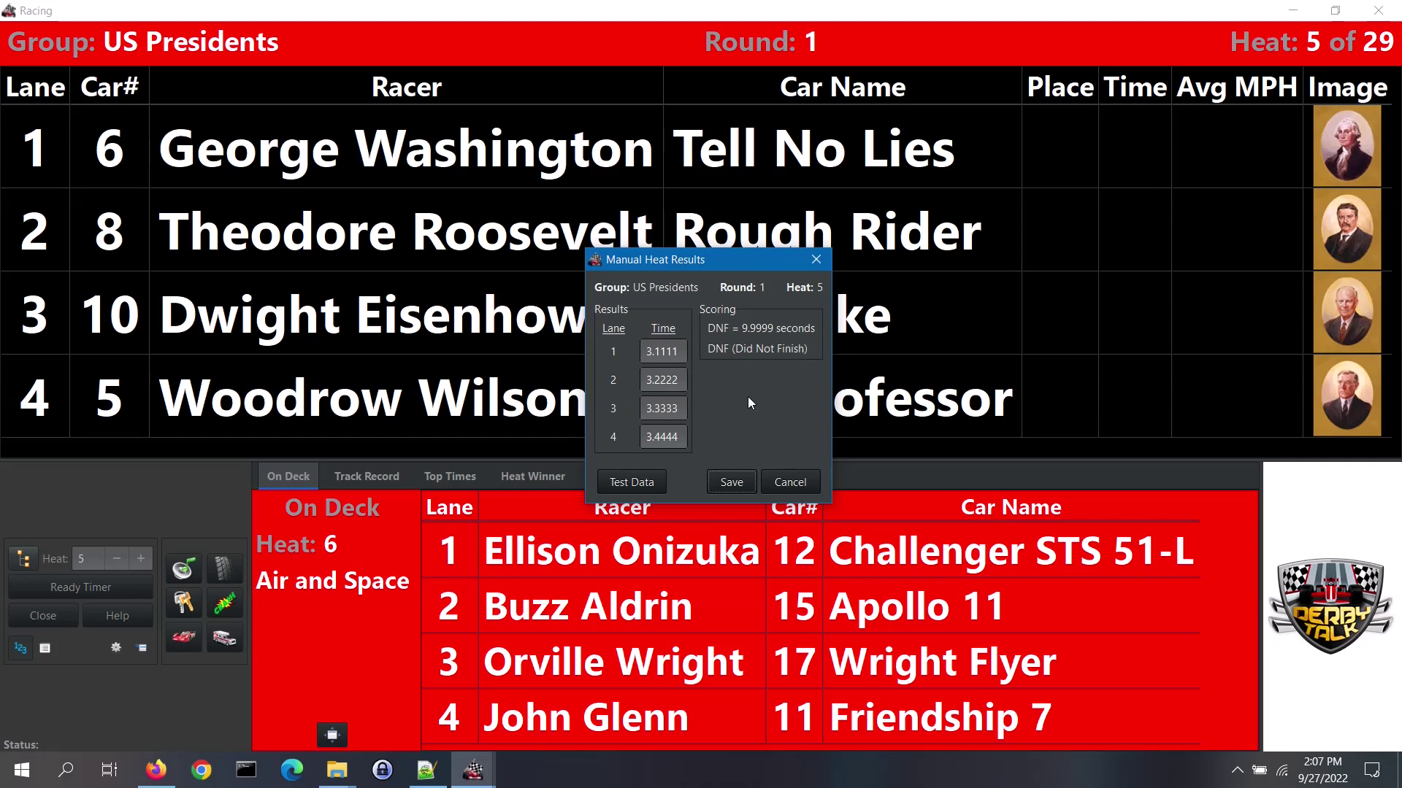
pyautogui.click(746, 484)
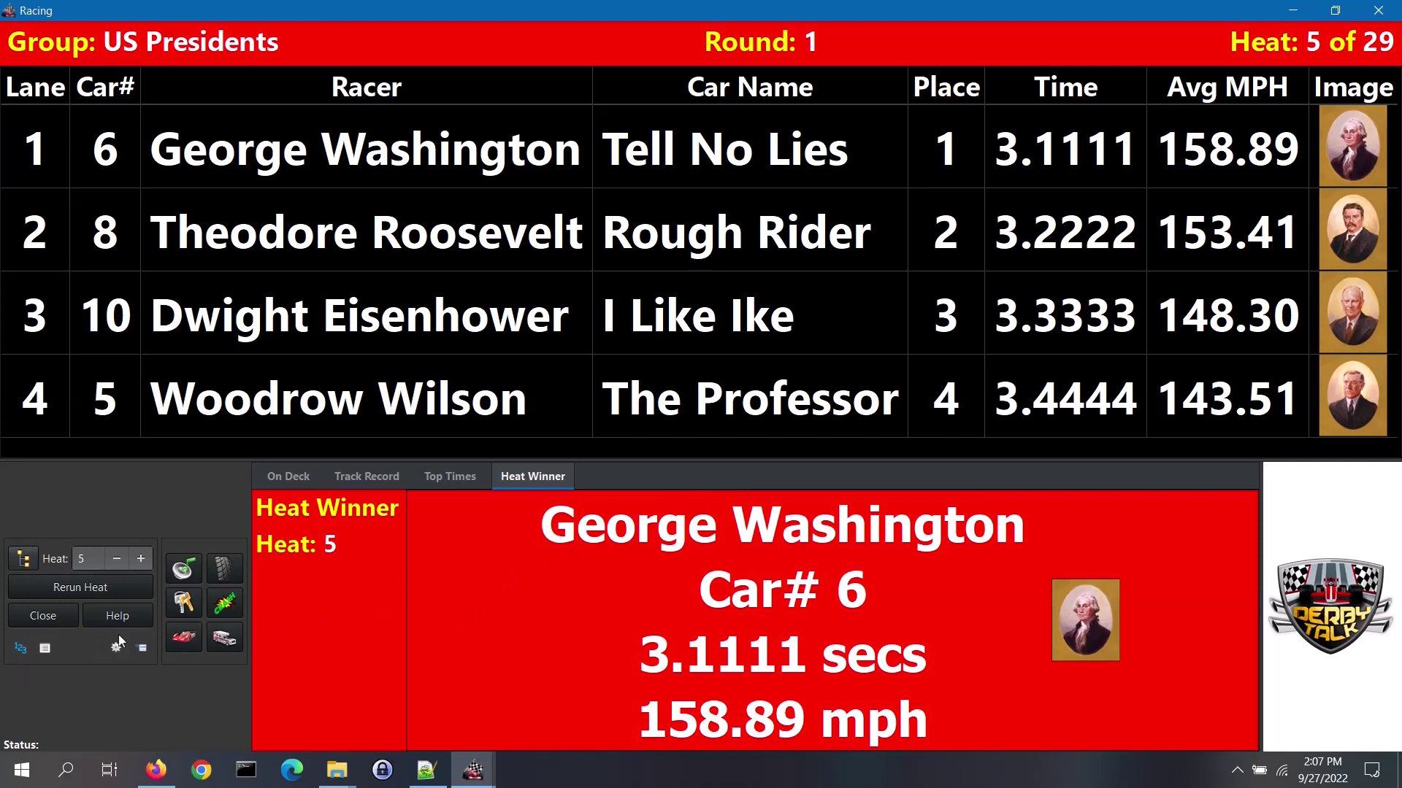
pyautogui.click(140, 558)
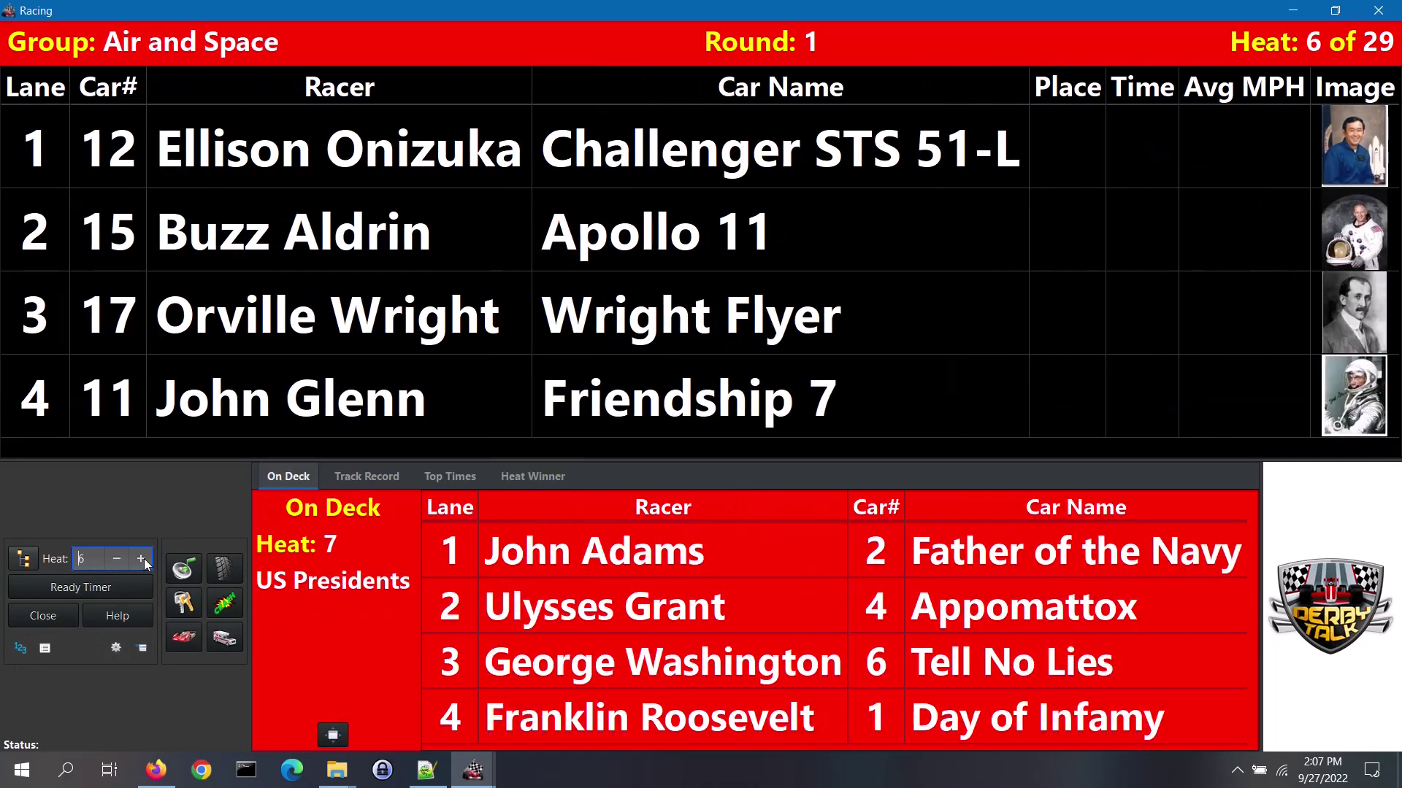
# Fill heat 6 with generated test times, John Glenn winning in 3.0815 seconds
pyautogui.click(20, 652)
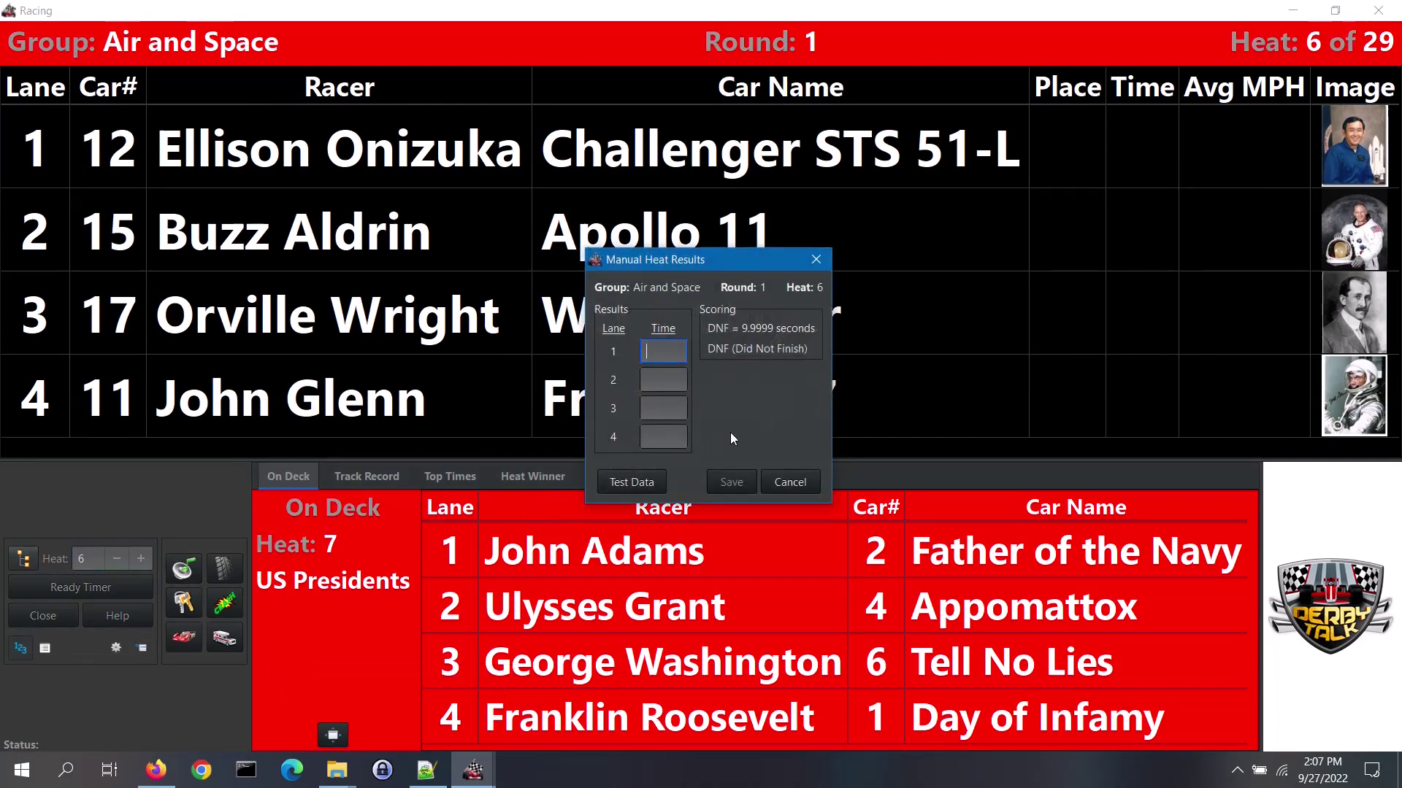
pyautogui.click(655, 488)
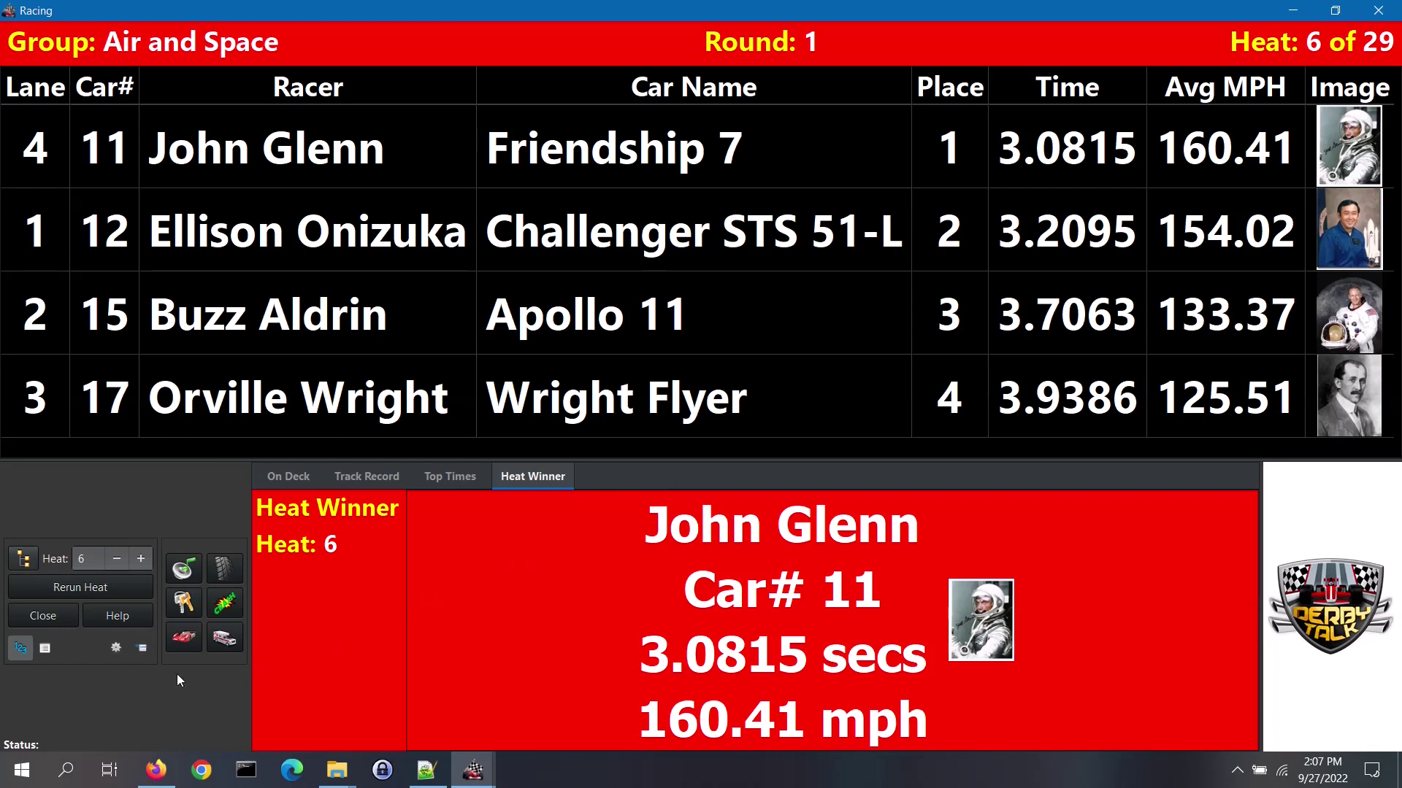
pyautogui.click(117, 561)
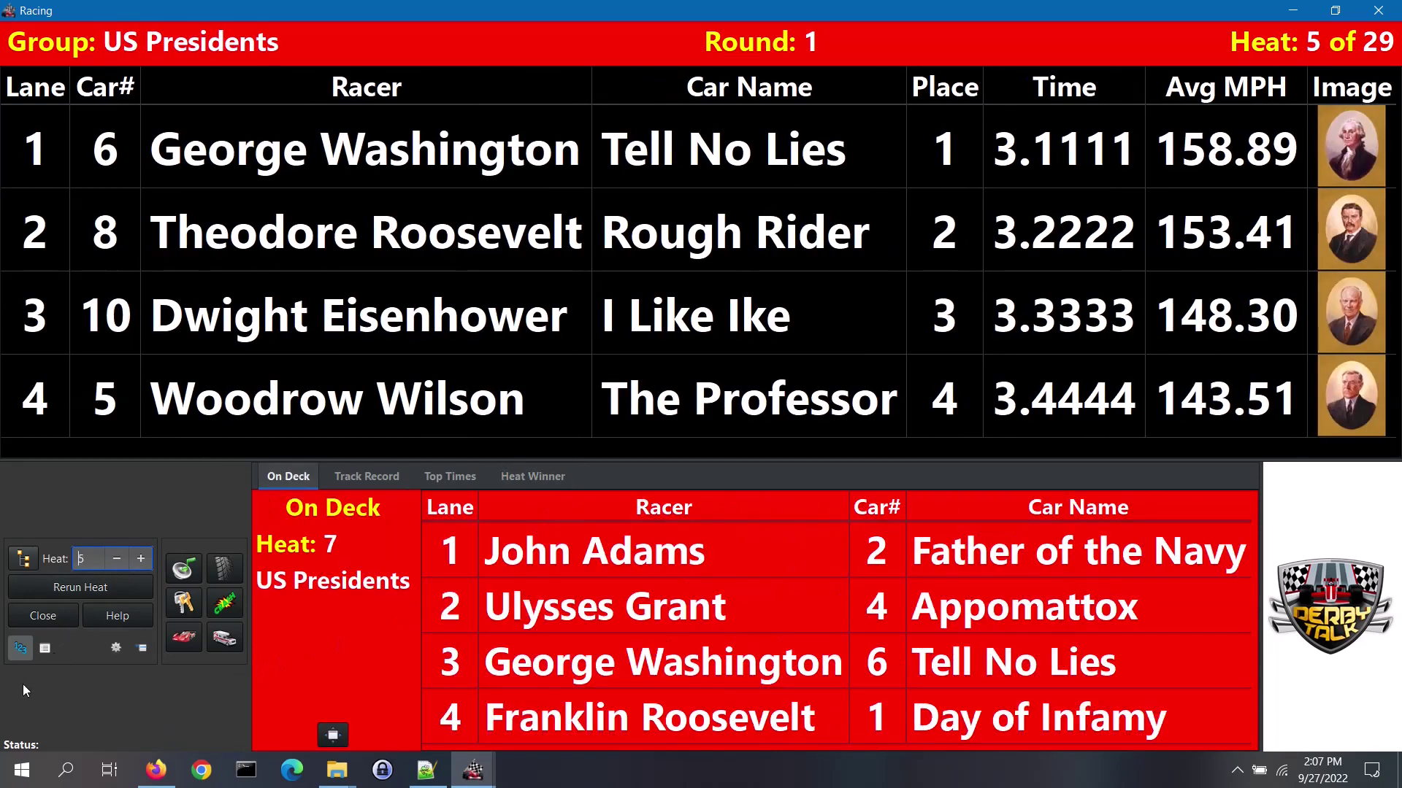
# Reopen heat 5's manual results and trim lane 1's time to 3.111
pyautogui.click(19, 652)
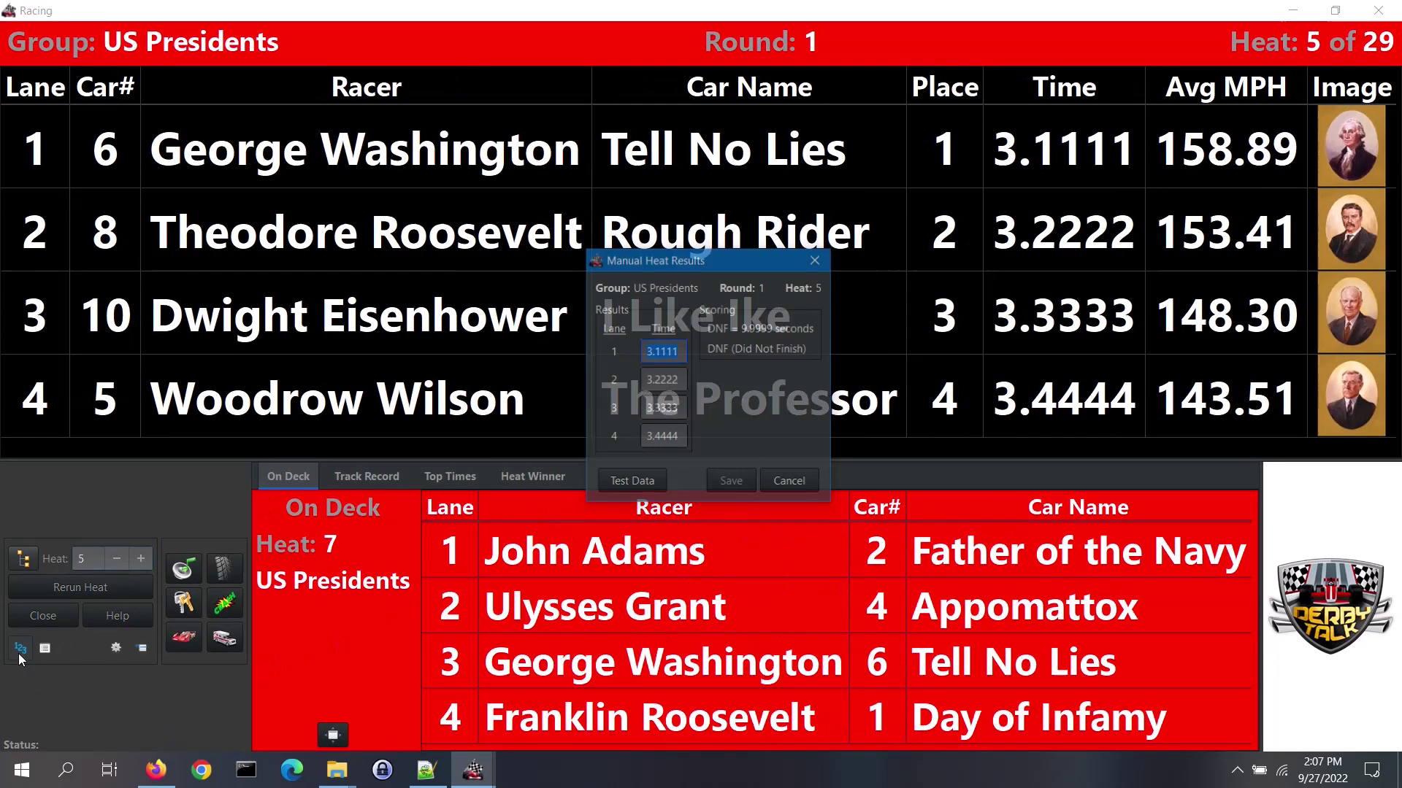
pyautogui.click(680, 352)
pyautogui.press('BackSpace')
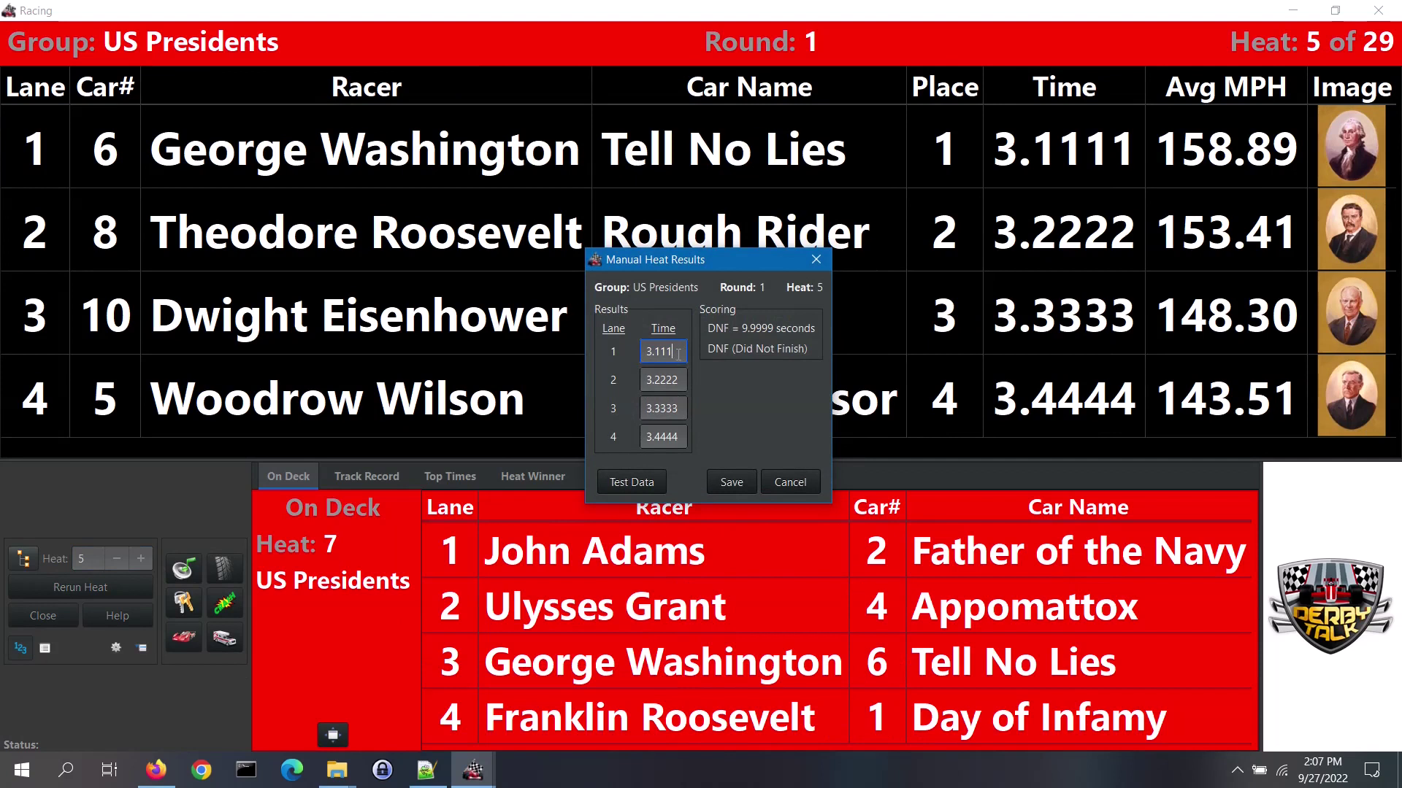